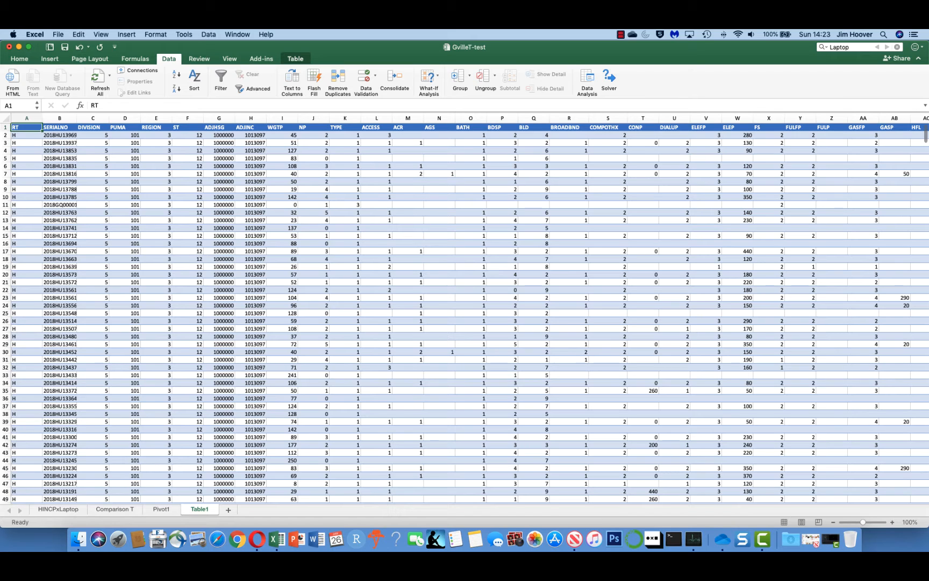
# - Select the header and first record of the first four columns, RT through PUMA, in the Table1 sheet
pyautogui.click(122, 134)
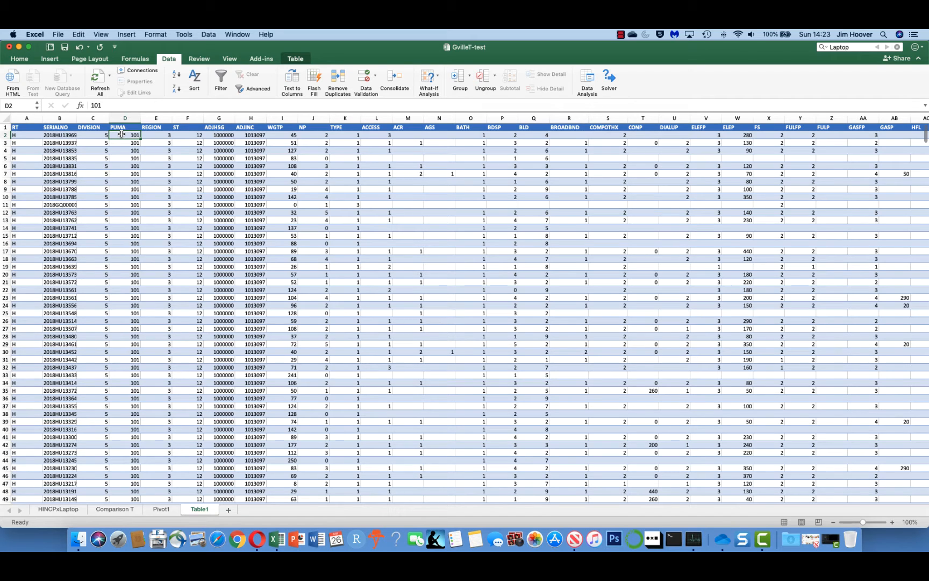
pyautogui.hotkey('shift', 'Left')
pyautogui.hotkey('shift', 'Left')
pyautogui.hotkey('shift', 'Left')
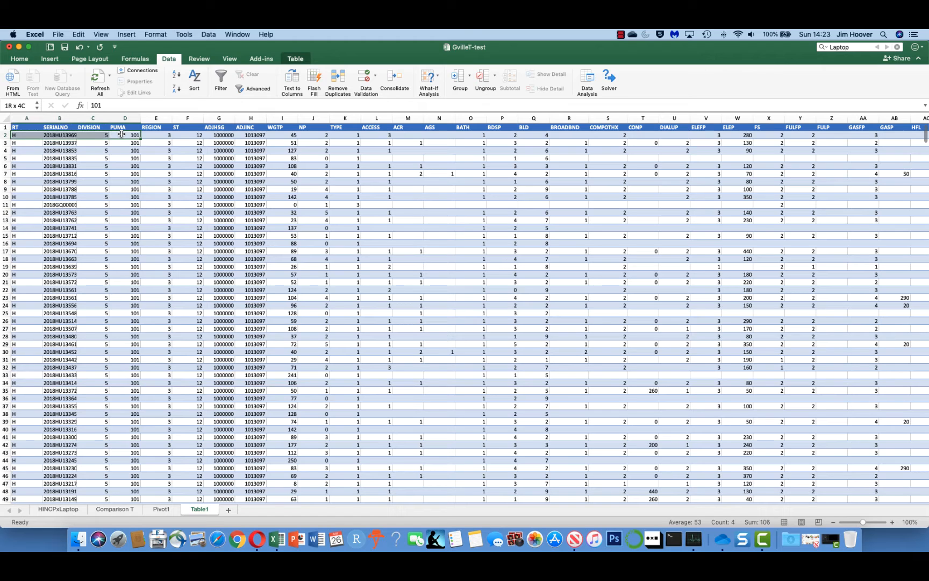
pyautogui.hotkey('shift', 'Up')
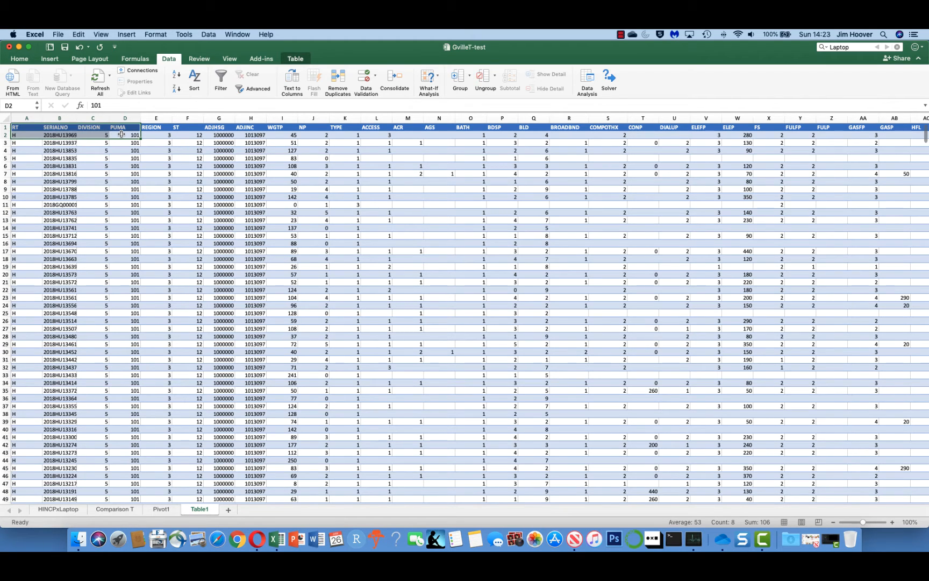
# - Select the entire Table1 data range starting from the RT header and bring up the PivotTable insertion options
pyautogui.press('Up')
pyautogui.press('Left')
pyautogui.press('Left')
pyautogui.press('Left')
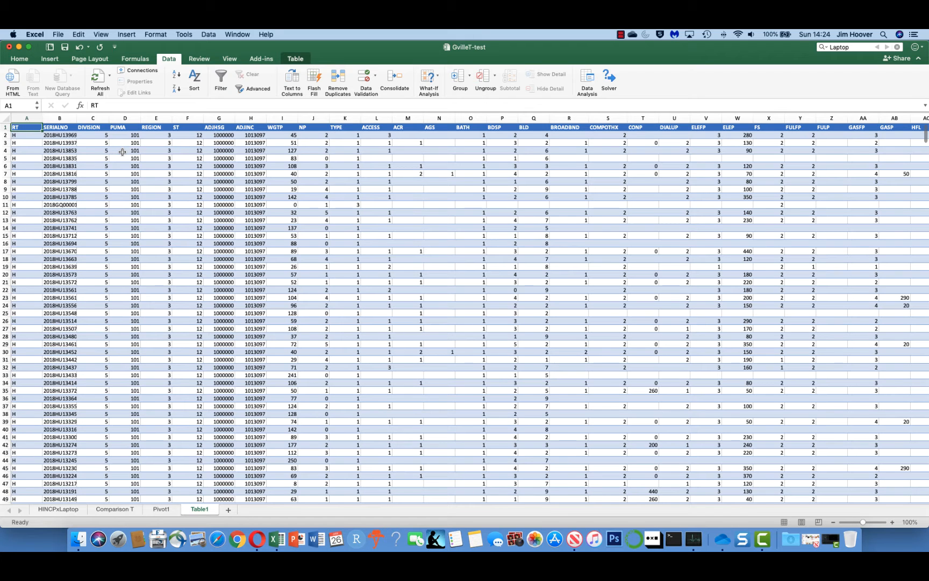
pyautogui.press('super+shift+Down')
pyautogui.press('super+shift+Right')
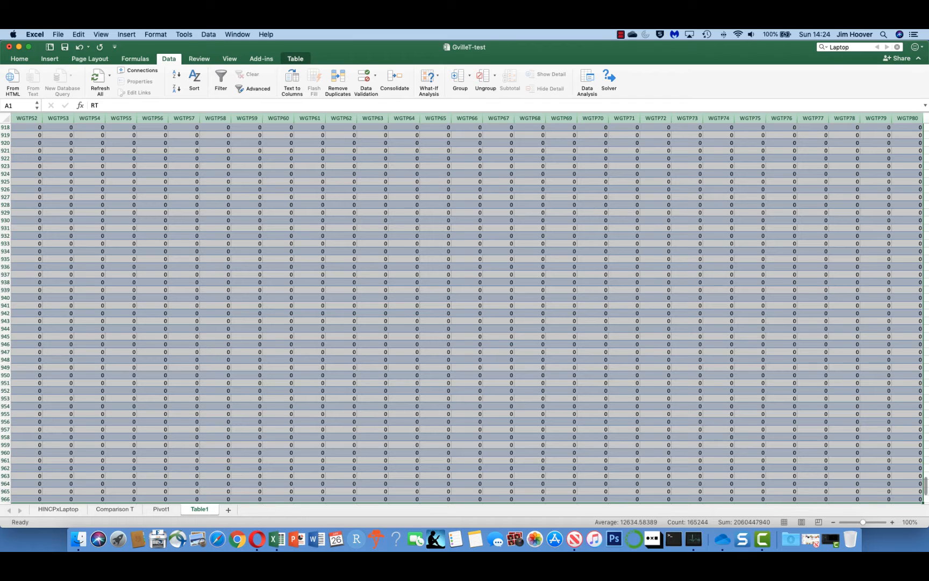
pyautogui.click(50, 59)
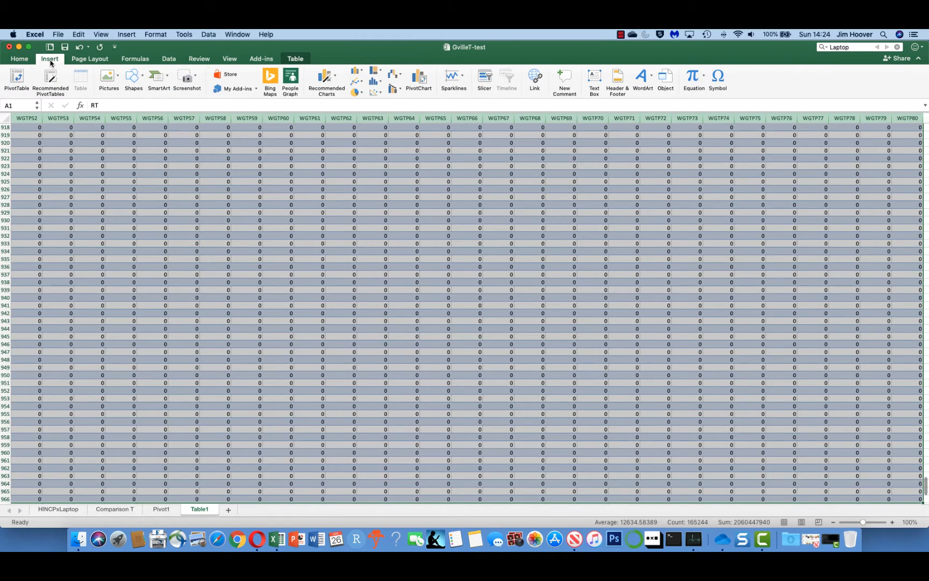
# - Open the Pivot1 sheet and look through its PivotTable field list for the LAPTOP and HINCP fields
pyautogui.click(161, 509)
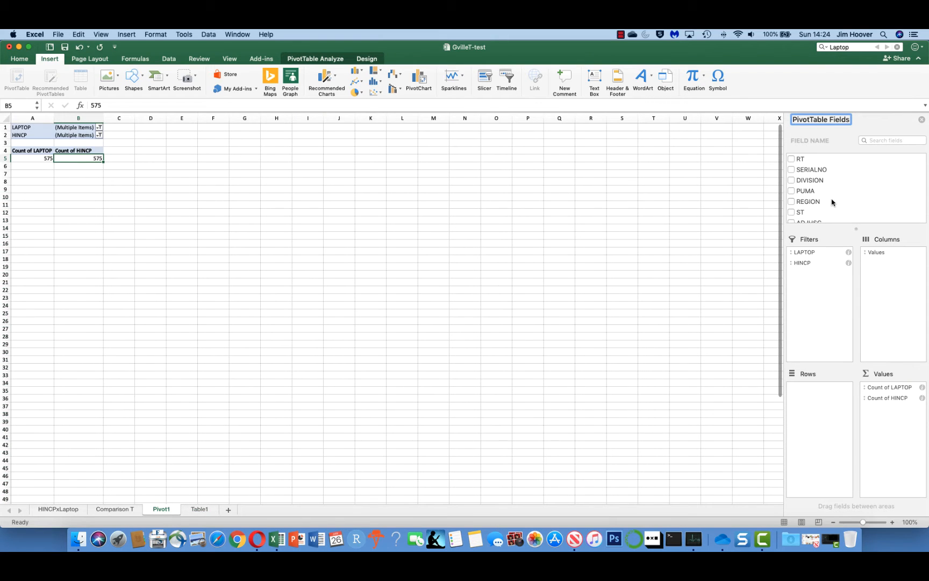
pyautogui.scroll(-10, 820, 199)
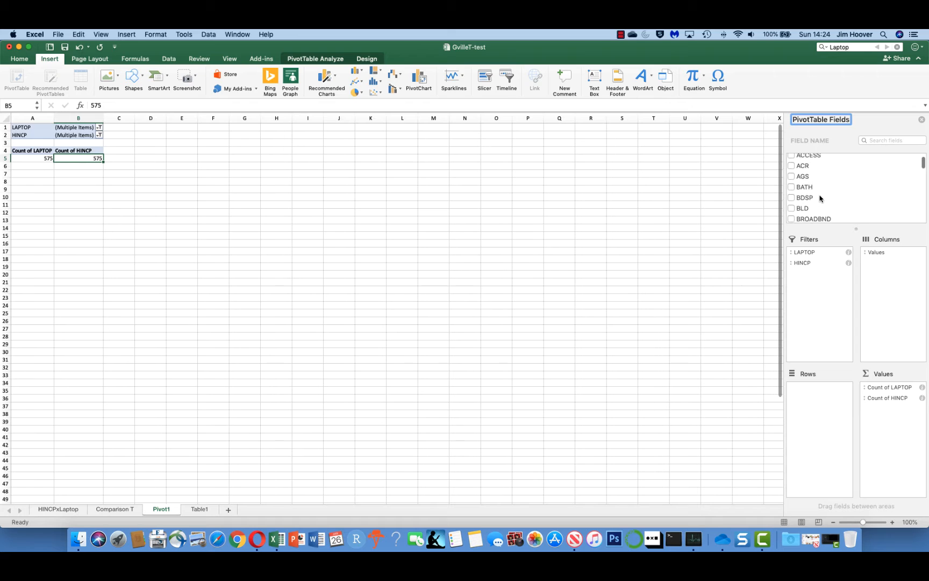
pyautogui.scroll(-5, 820, 198)
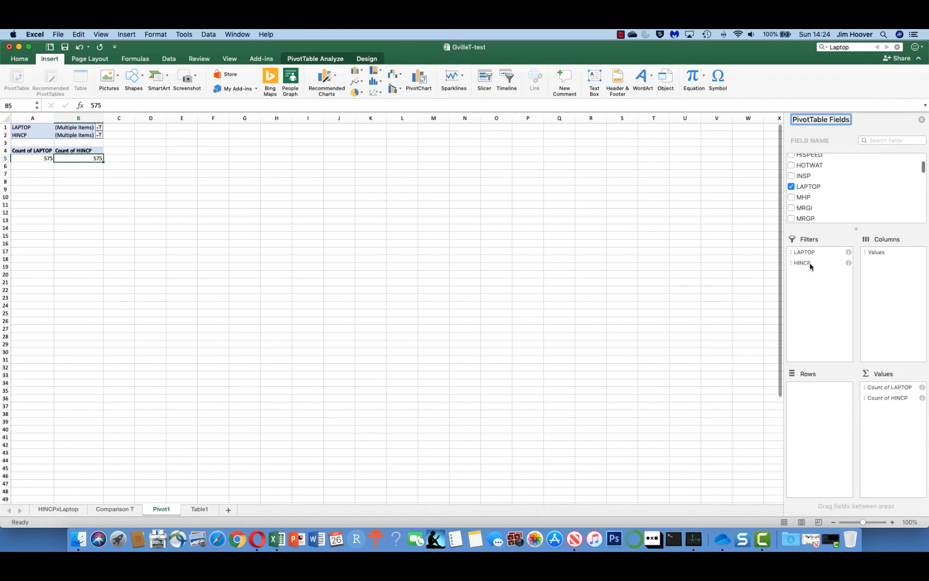
pyautogui.scroll(5, 838, 175)
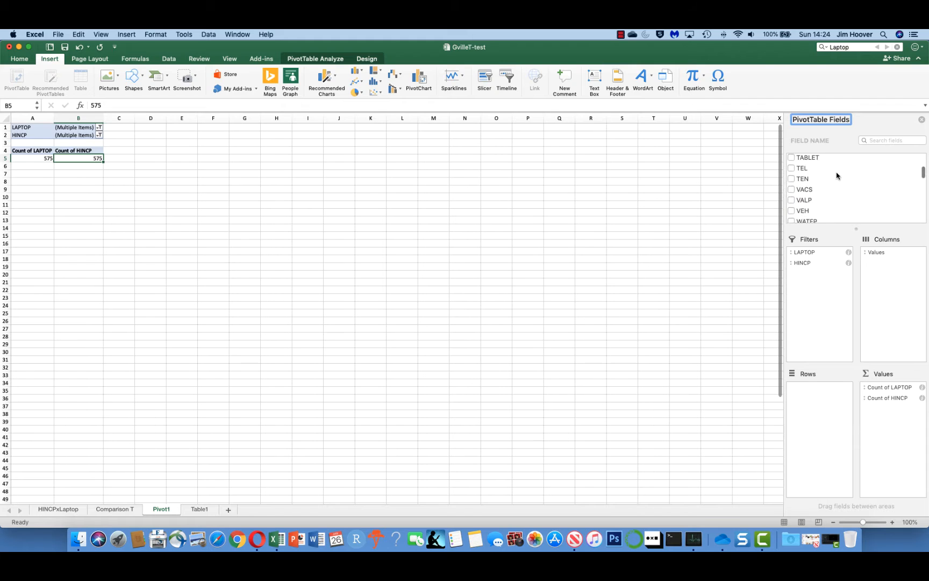
pyautogui.scroll(-2, 834, 177)
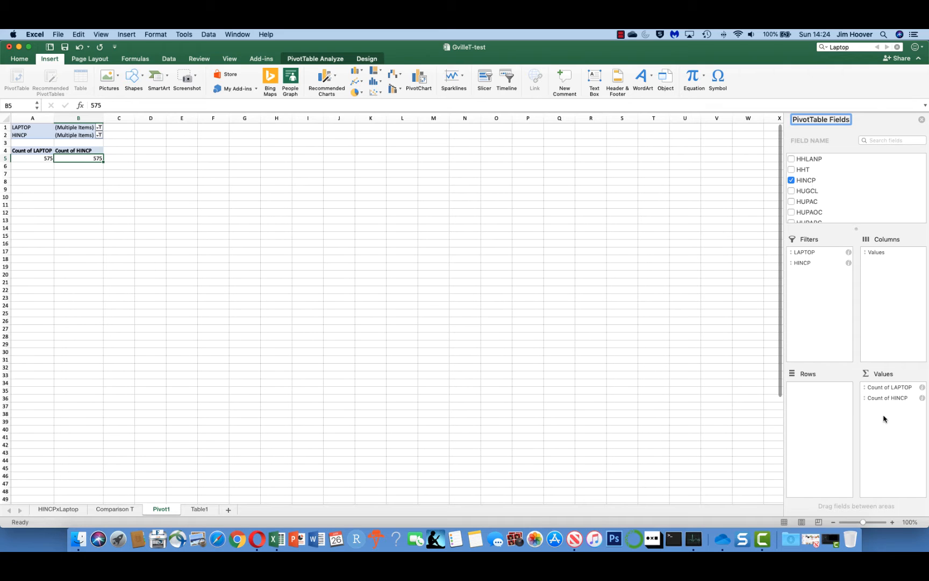
# - Review the summarize-by settings of the Count of LAPTOP and Count of HINCP value fields without changing them
pyautogui.click(923, 388)
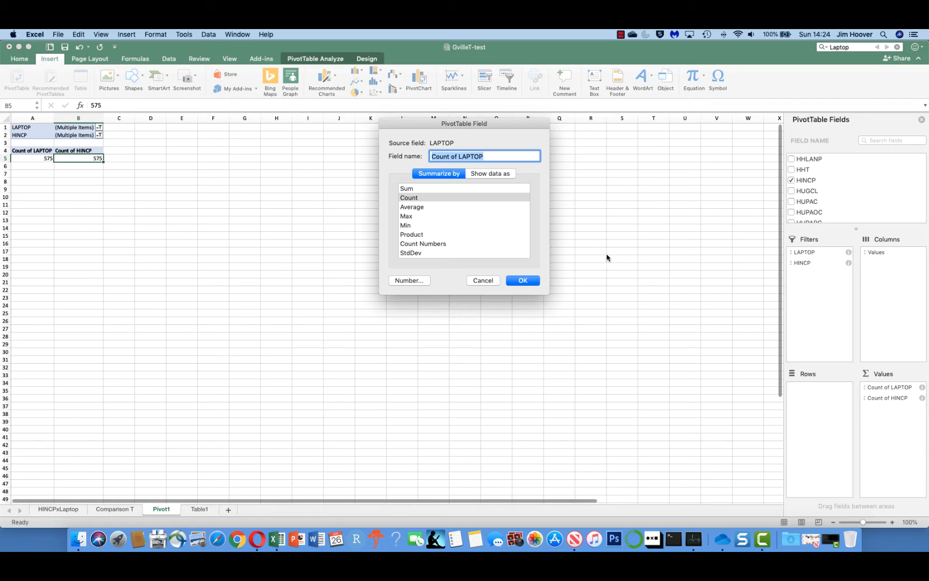
pyautogui.click(481, 280)
pyautogui.click(881, 400)
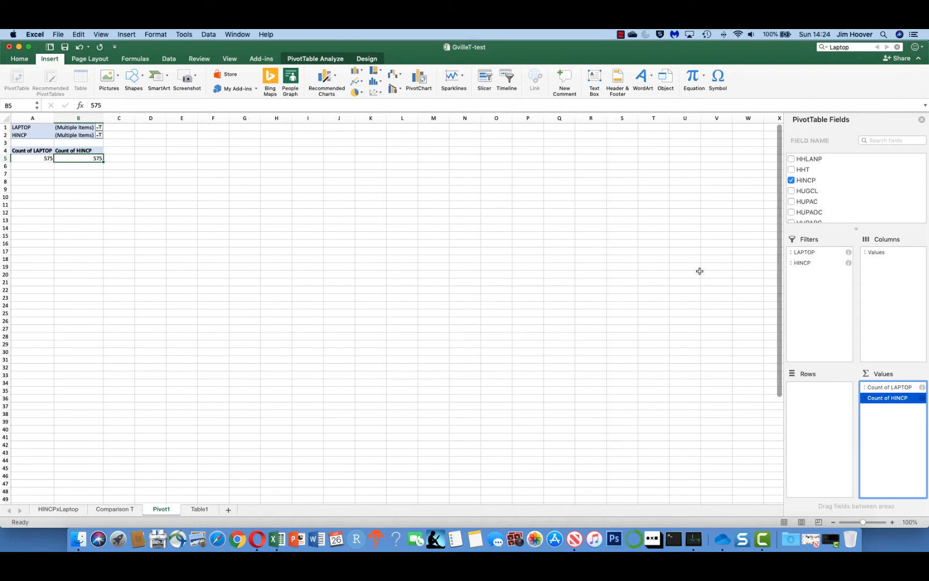
pyautogui.click(922, 398)
pyautogui.click(481, 281)
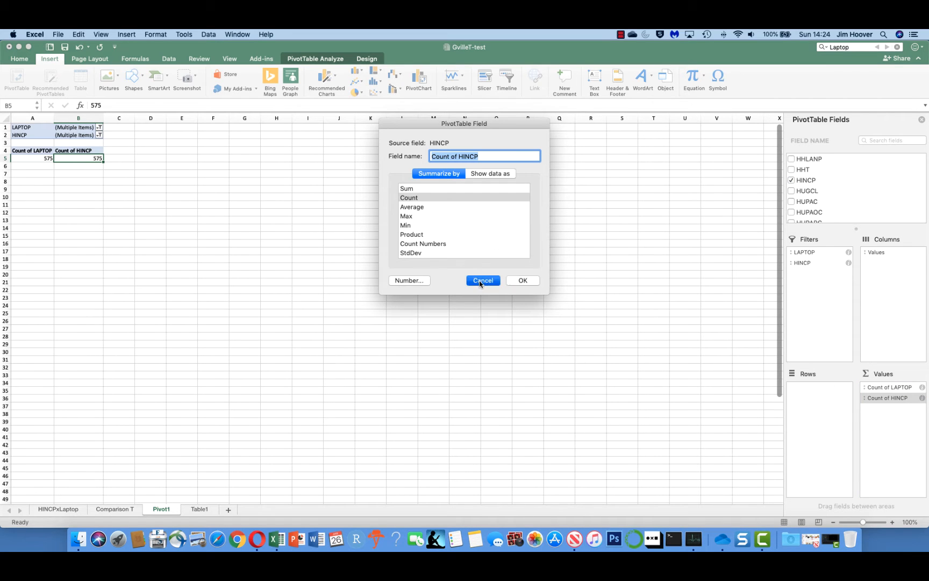
# - Inspect which items are included in the LAPTOP and HINCP filters of the PivotTable
pyautogui.click(99, 128)
pyautogui.click(125, 88)
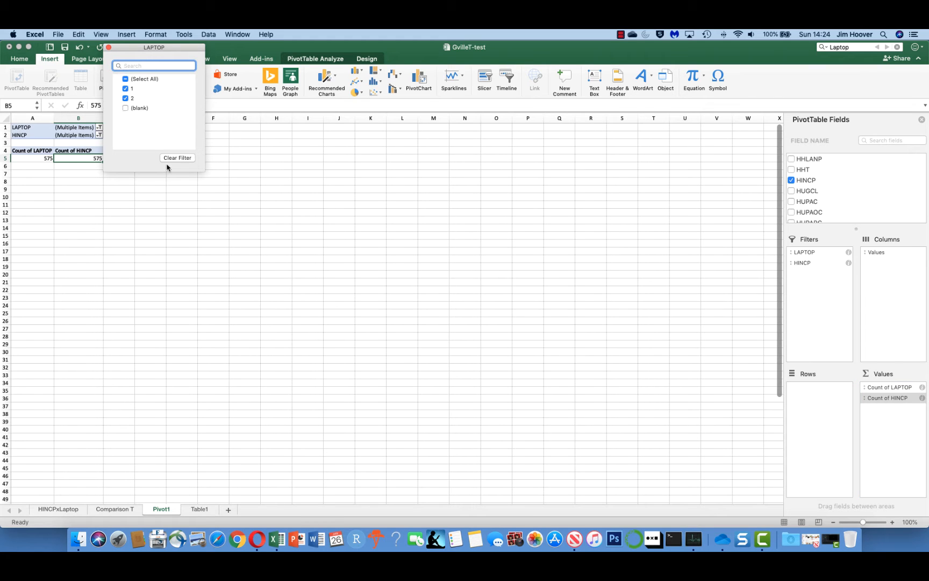
pyautogui.click(108, 48)
pyautogui.click(99, 135)
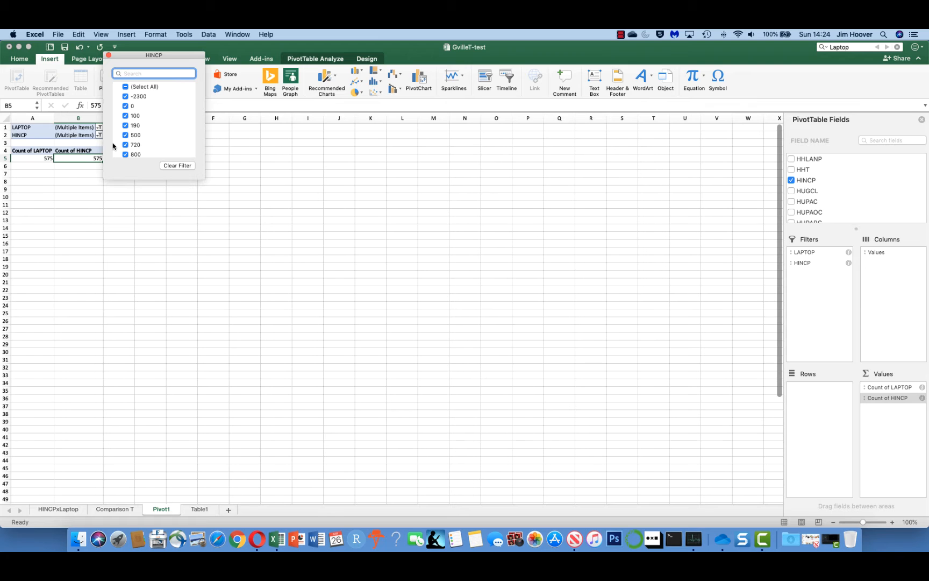
pyautogui.scroll(-15, 183, 114)
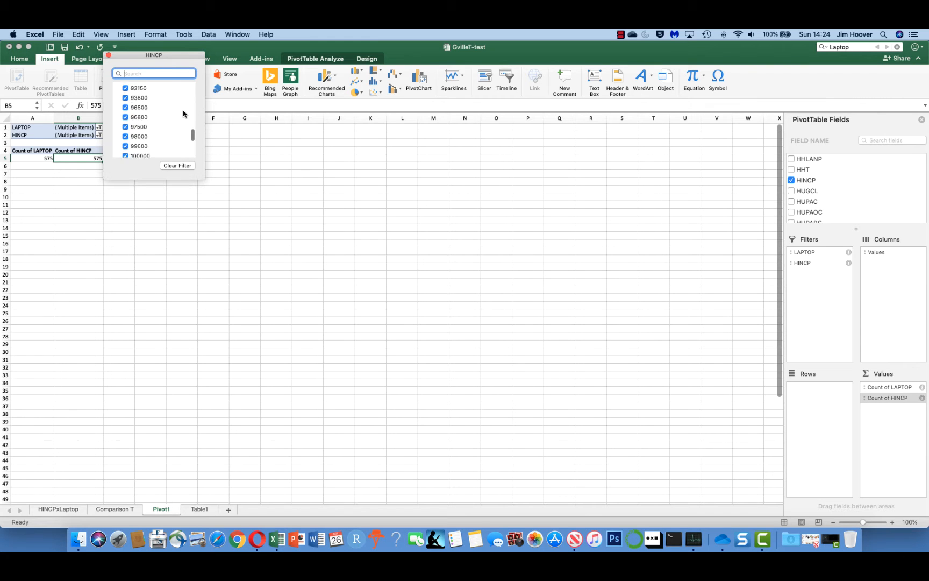
pyautogui.scroll(-10, 183, 116)
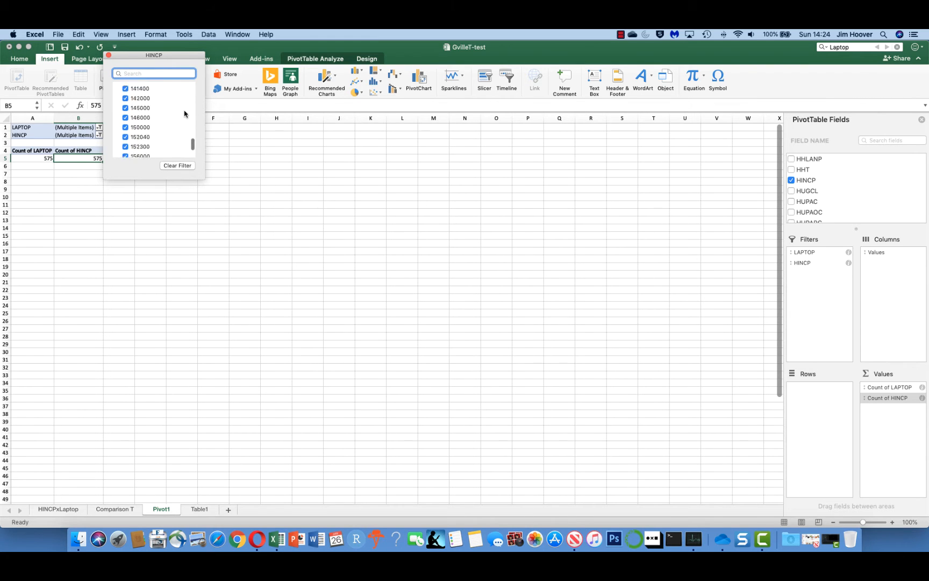
pyautogui.click(109, 56)
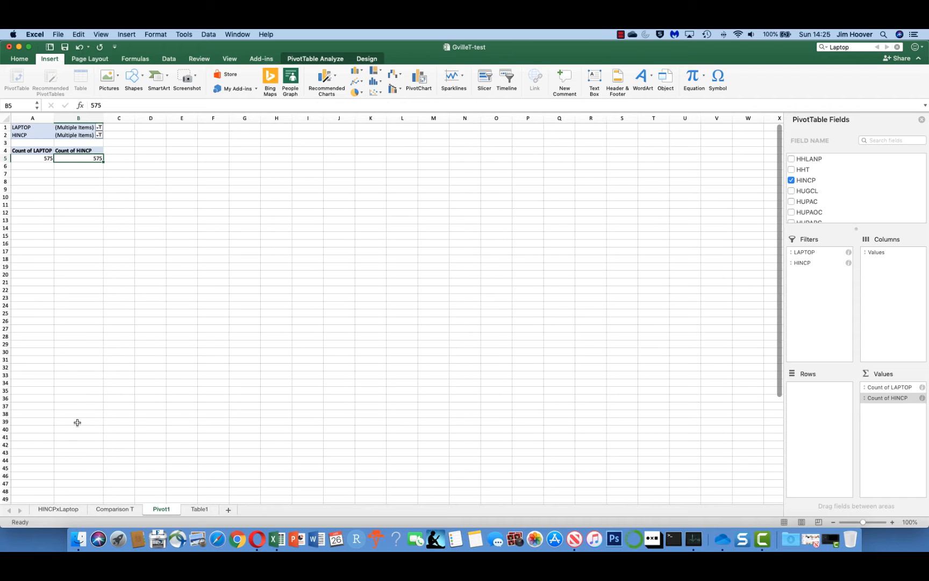
# - Open the HINCPxLaptop sheet and search it for Laptop, starting from cell A1
pyautogui.click(67, 509)
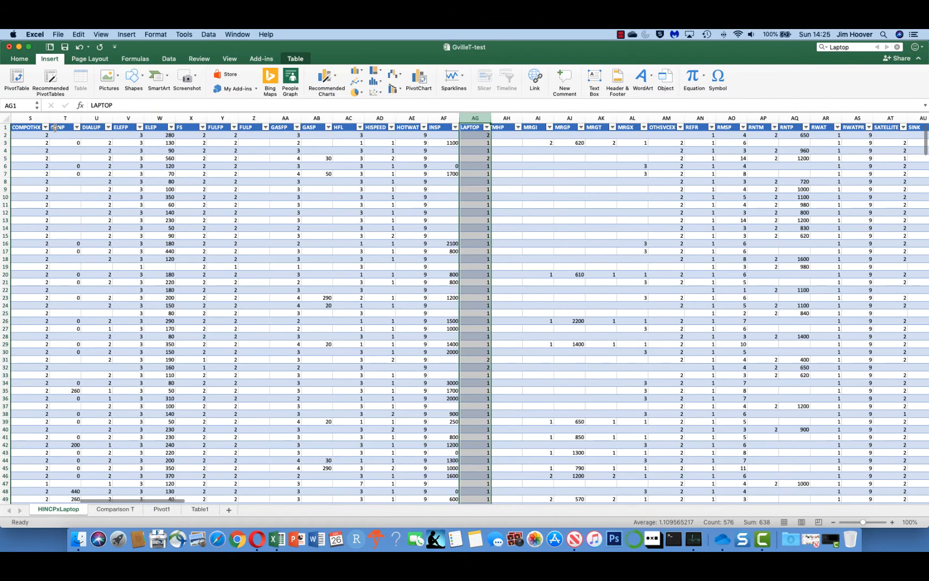
pyautogui.click(30, 127)
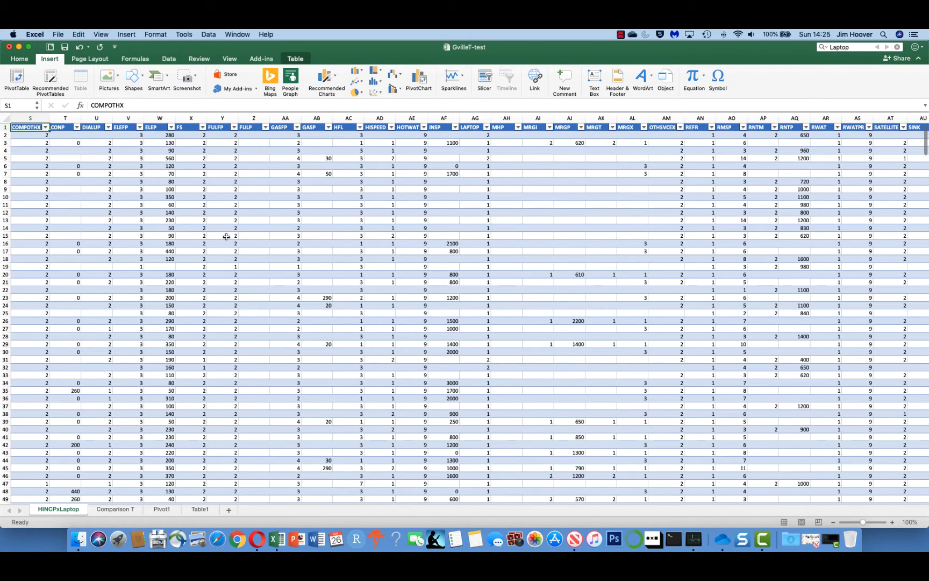
pyautogui.hotkey('ctrl', 'Home')
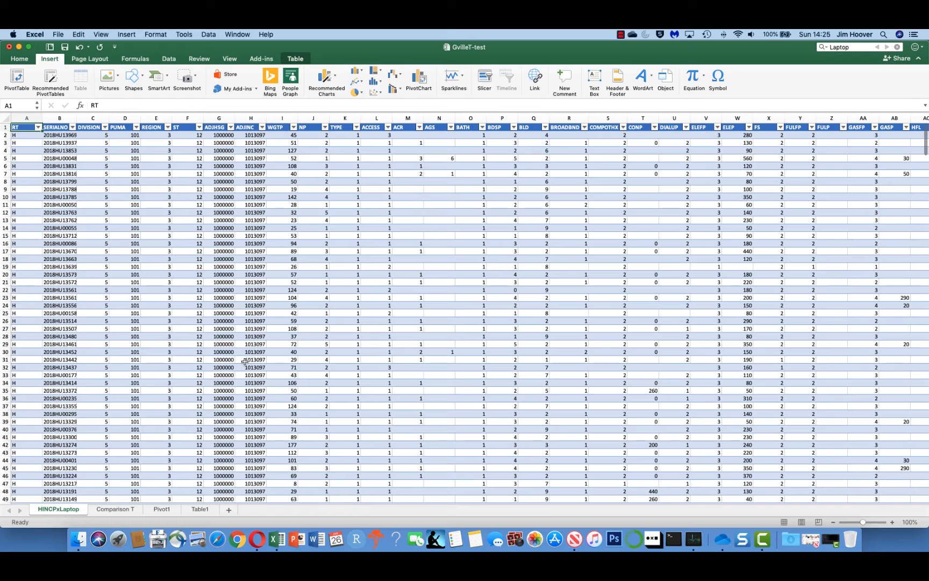
pyautogui.press('super+f')
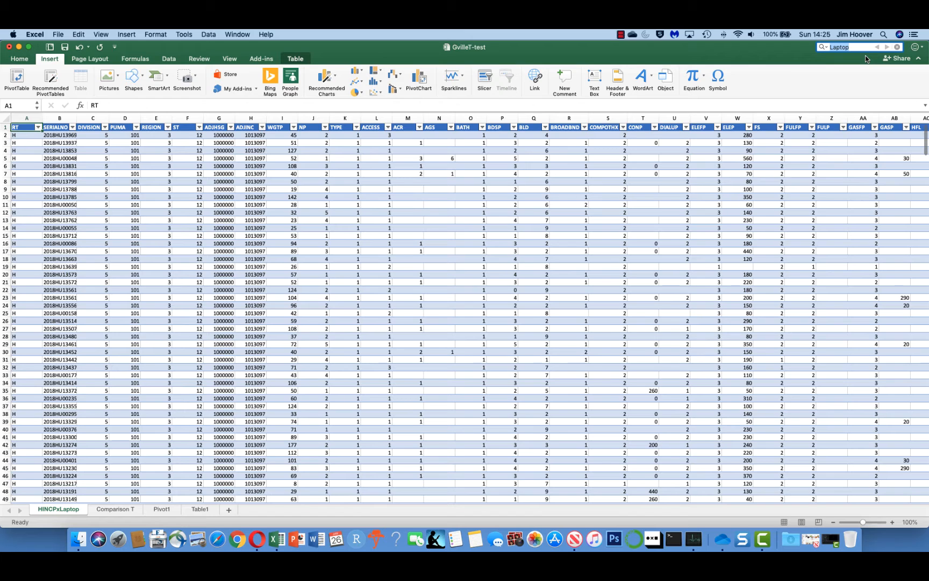
pyautogui.press('Return')
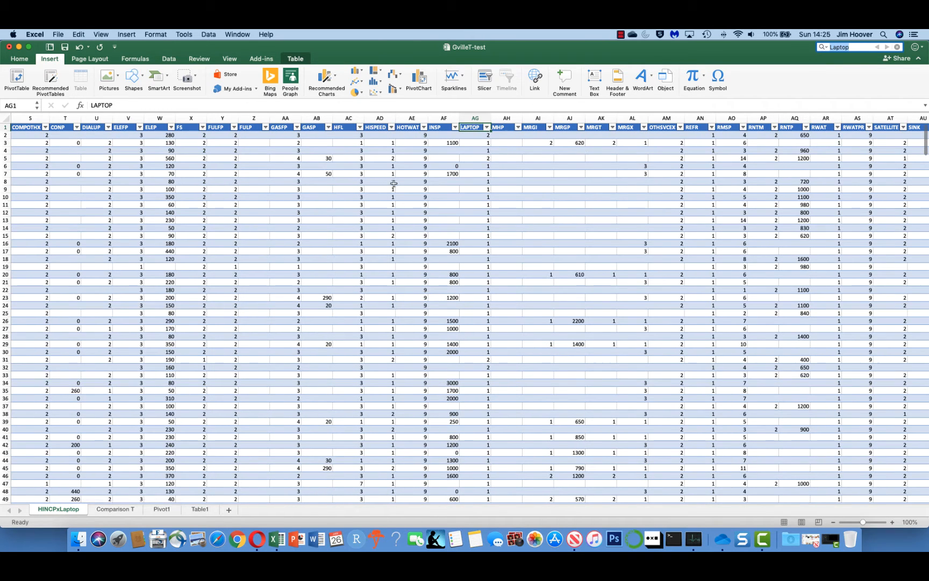
# - Copy the entire LAPTOP column, check the columns on the Comparison T sheet, and return to HINCPxLaptop
pyautogui.click(466, 115)
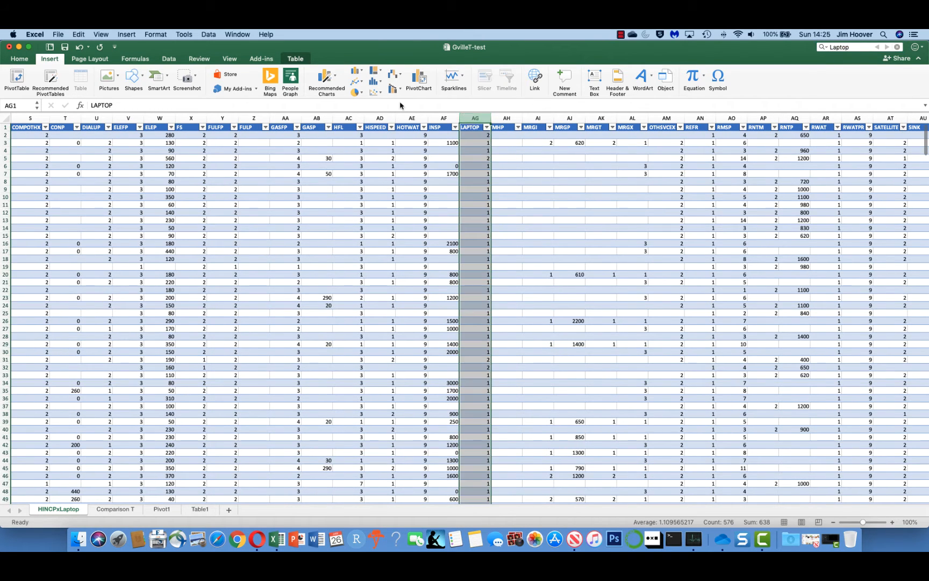
pyautogui.click(20, 60)
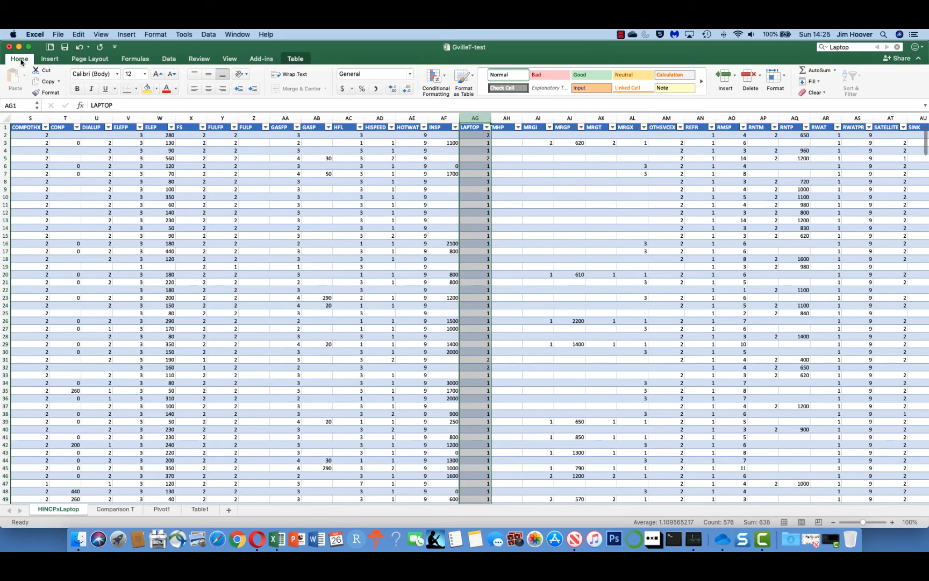
pyautogui.click(46, 81)
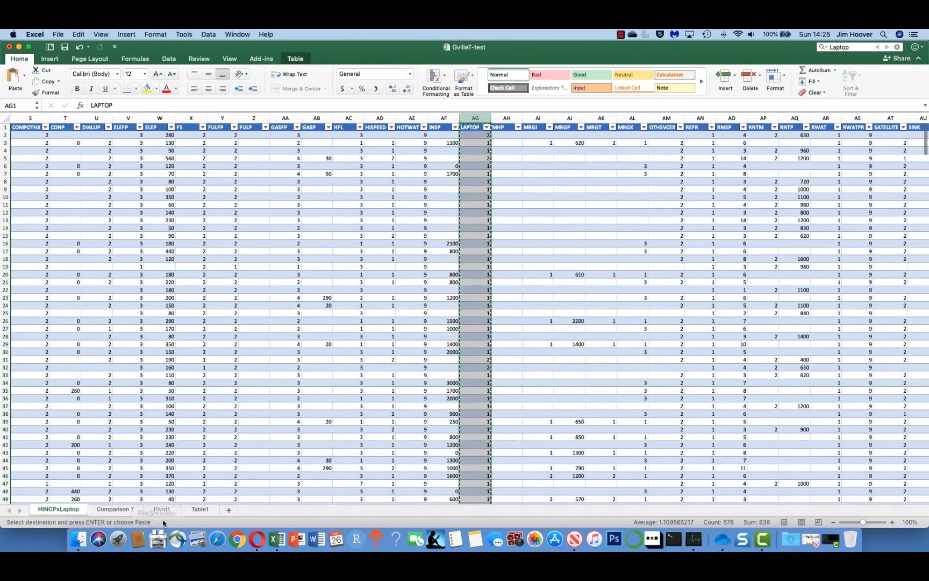
pyautogui.click(116, 510)
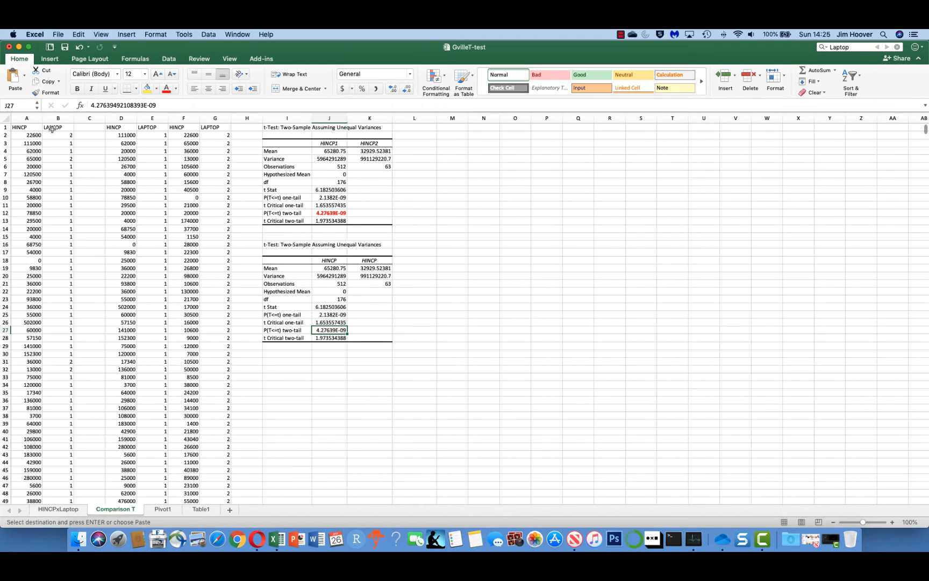
pyautogui.click(59, 509)
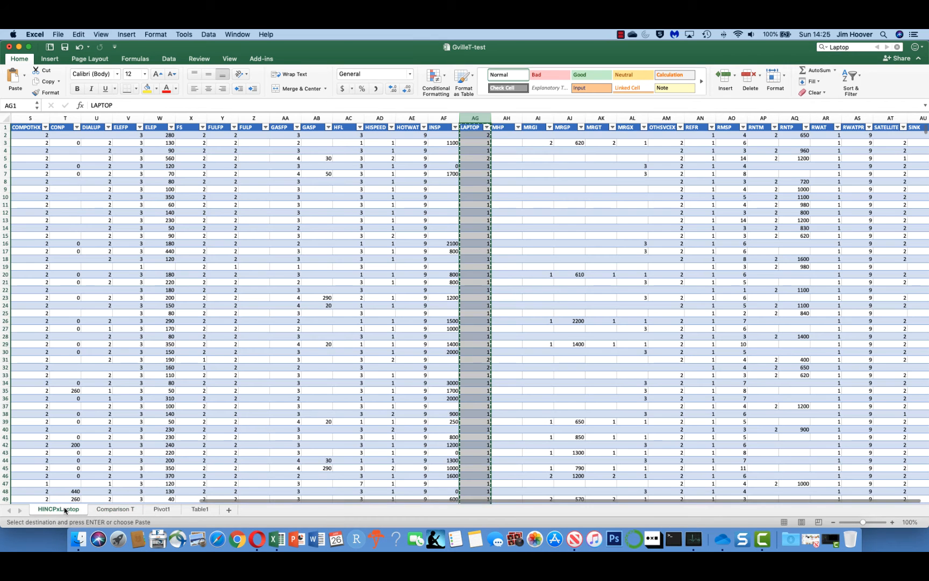
# - Try to search for HINCP while the LAPTOP column is selected, and clear the column selection and copy marquee
pyautogui.click(855, 47)
pyautogui.write('Hi')
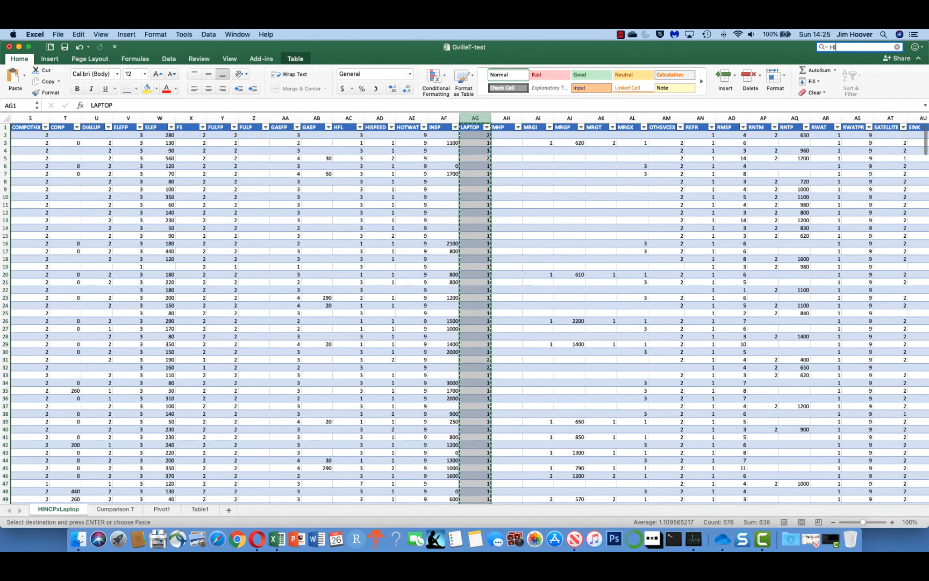
pyautogui.write('NCP')
pyautogui.press('Return')
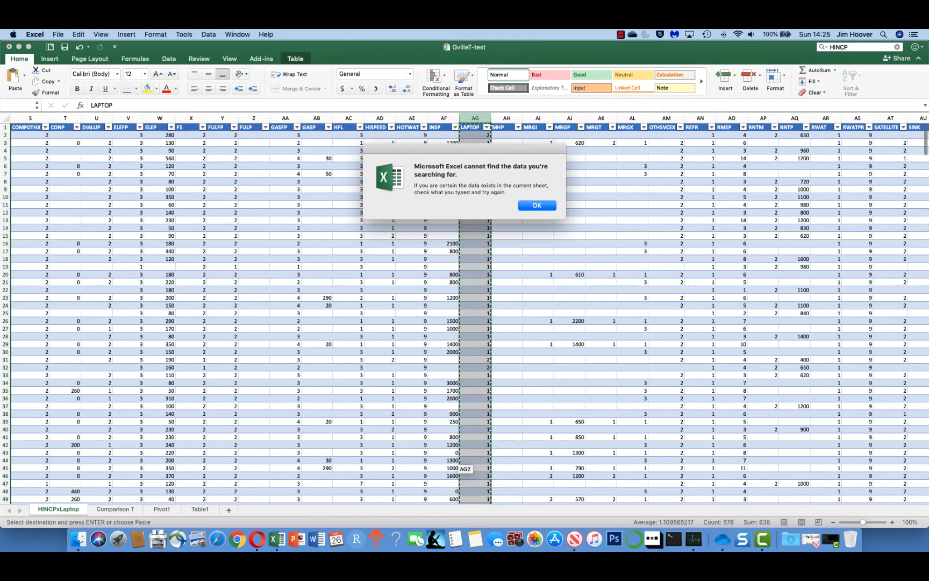
pyautogui.click(534, 205)
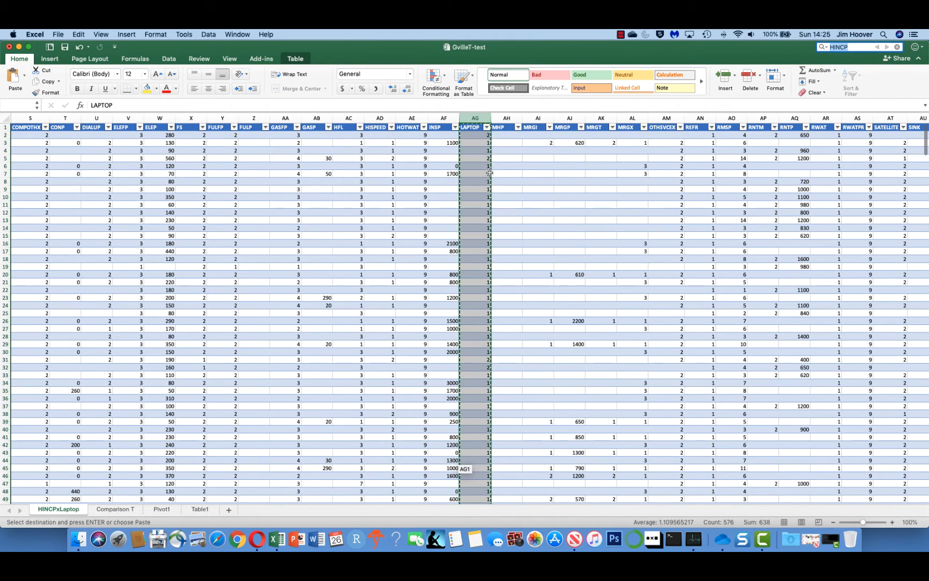
pyautogui.click(436, 134)
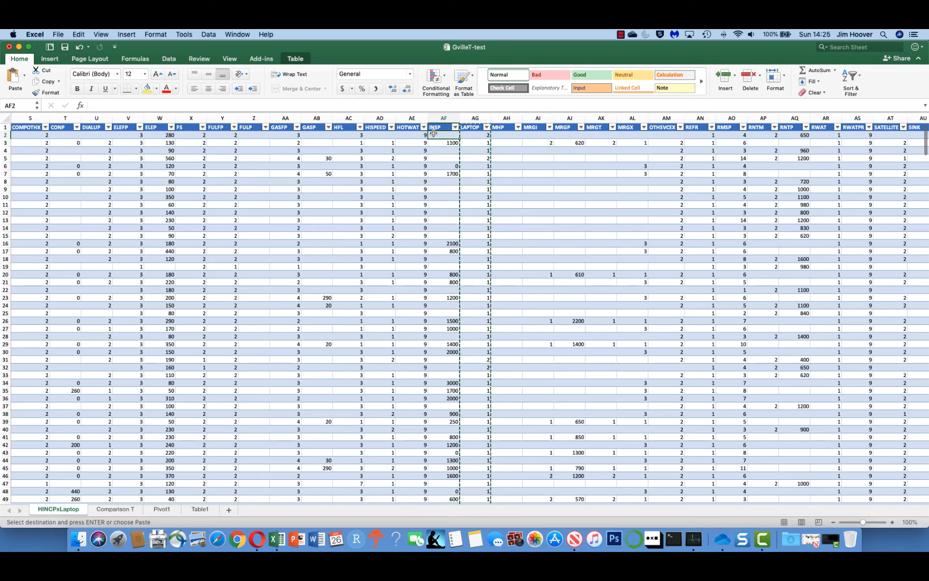
pyautogui.press('Escape')
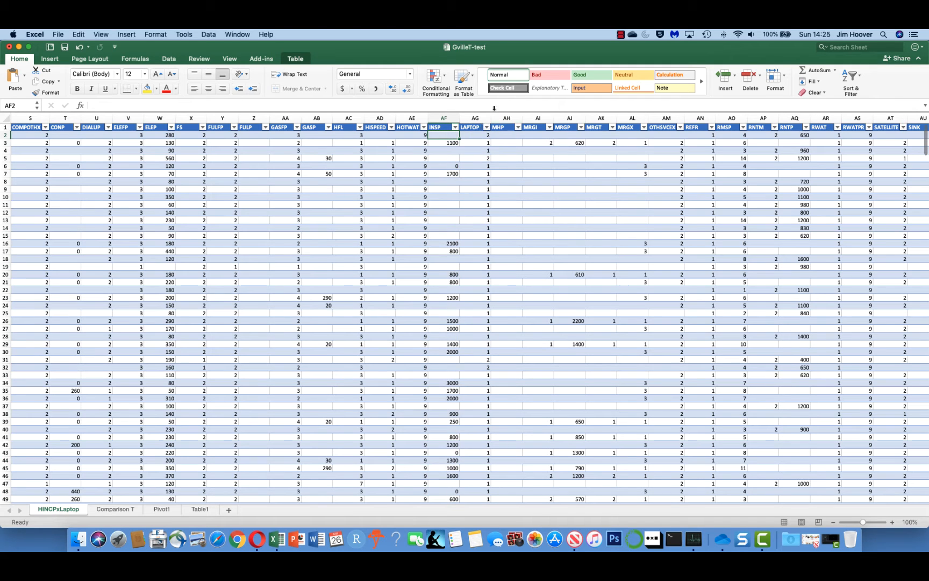
# - Search the HINCPxLaptop sheet for HINCP and select the entire HINCP column
pyautogui.click(850, 47)
pyautogui.write('HINCP')
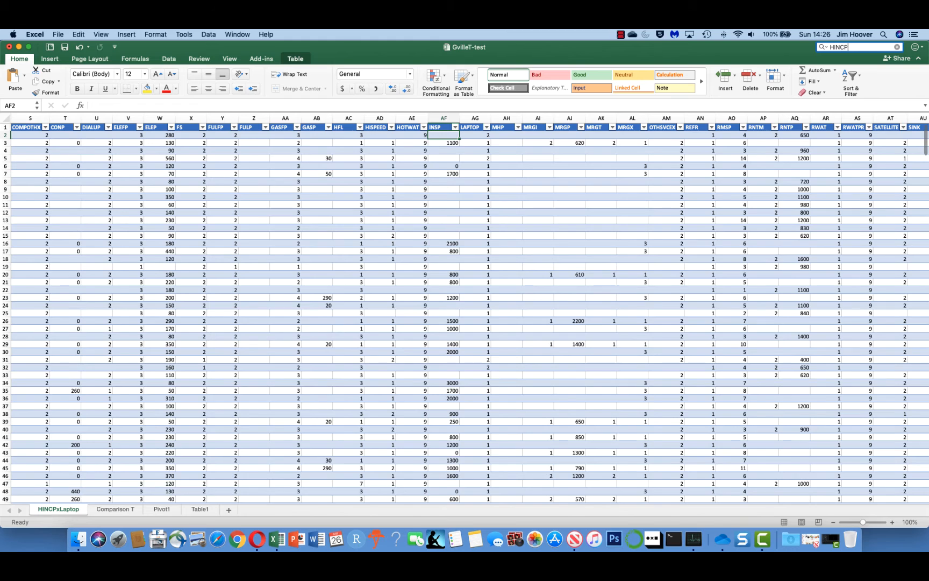
pyautogui.press('Return')
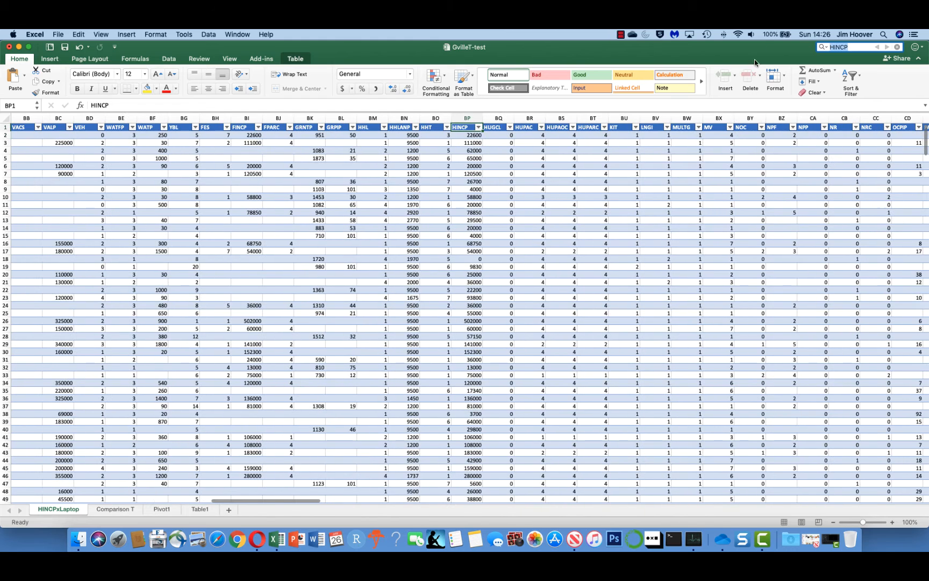
pyautogui.click(463, 117)
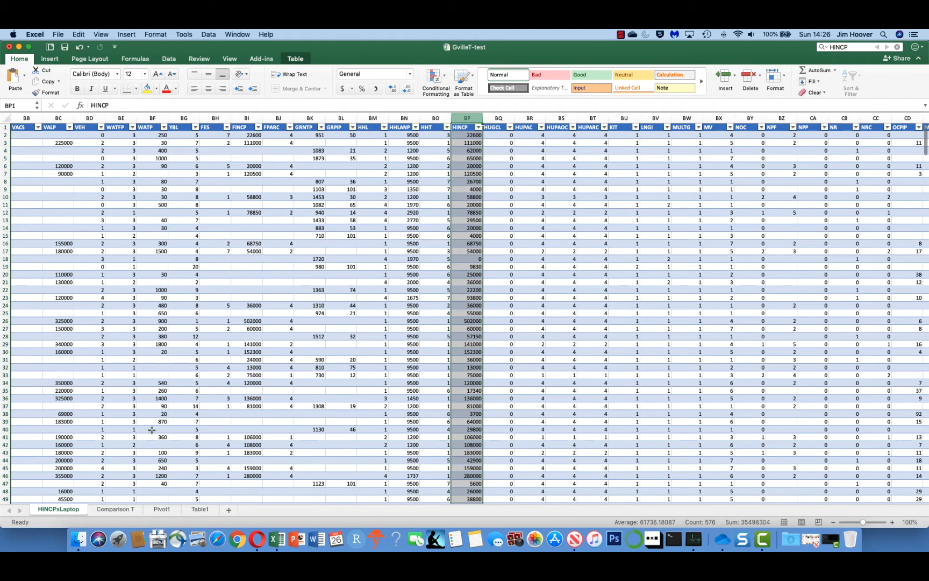
# - On the Comparison T sheet, add filters to the HINCP and LAPTOP columns A and B, and show only rows with LAPTOP value 1
pyautogui.click(110, 509)
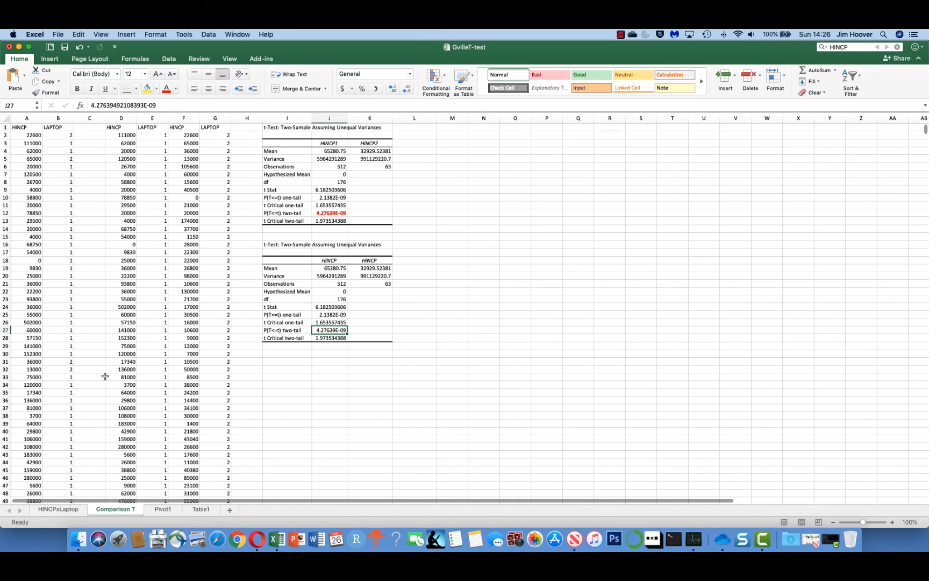
pyautogui.click(49, 129)
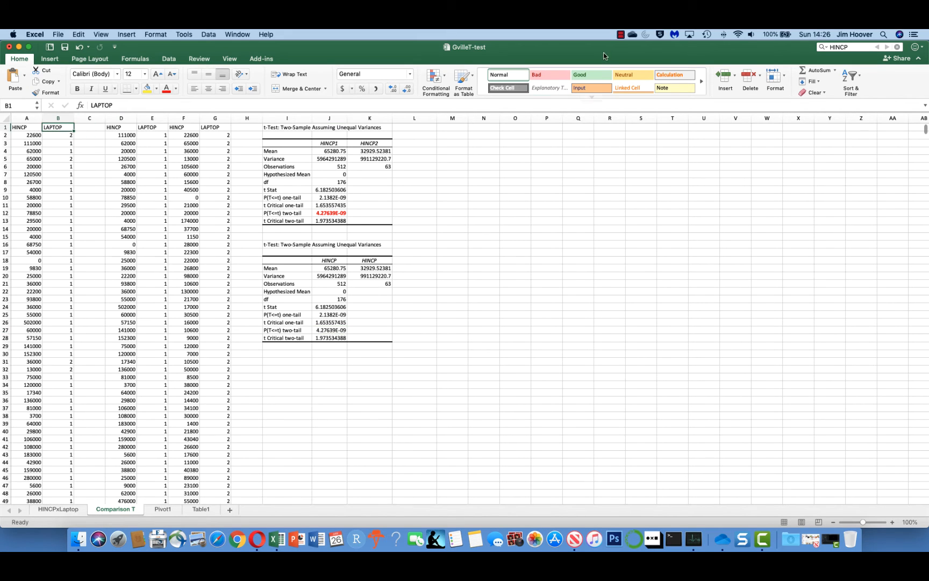
pyautogui.click(852, 76)
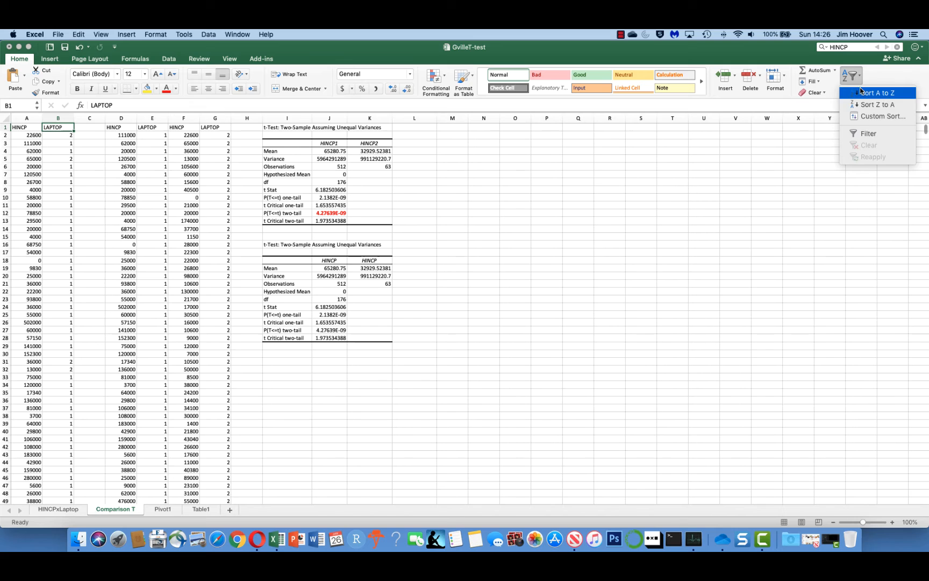
pyautogui.click(875, 137)
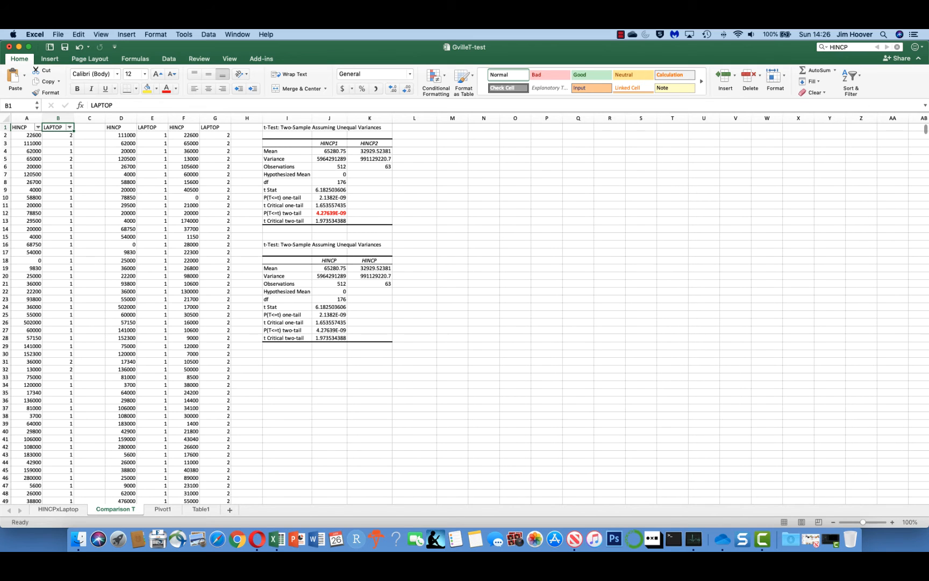
pyautogui.click(71, 127)
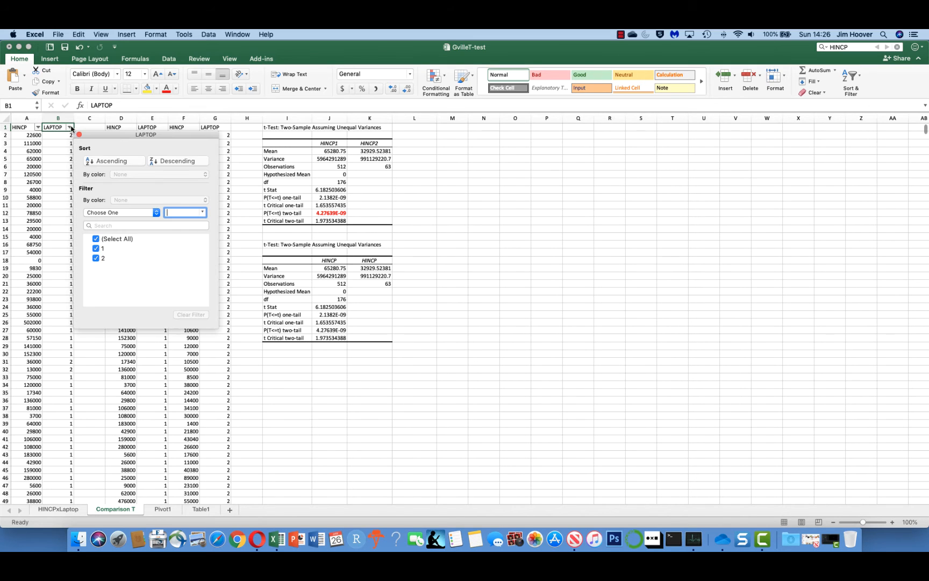
pyautogui.click(96, 258)
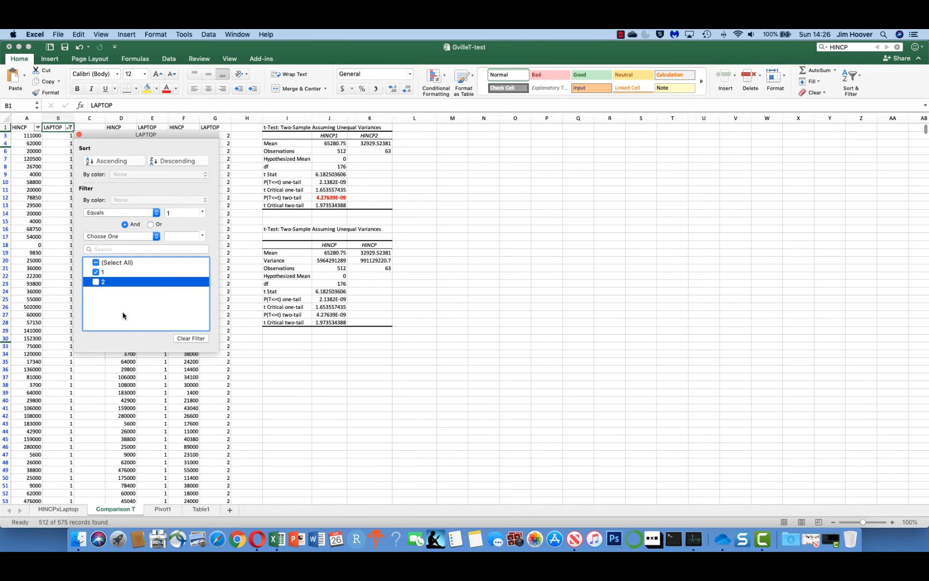
pyautogui.moveTo(108, 139); pyautogui.dragTo(507, 183)
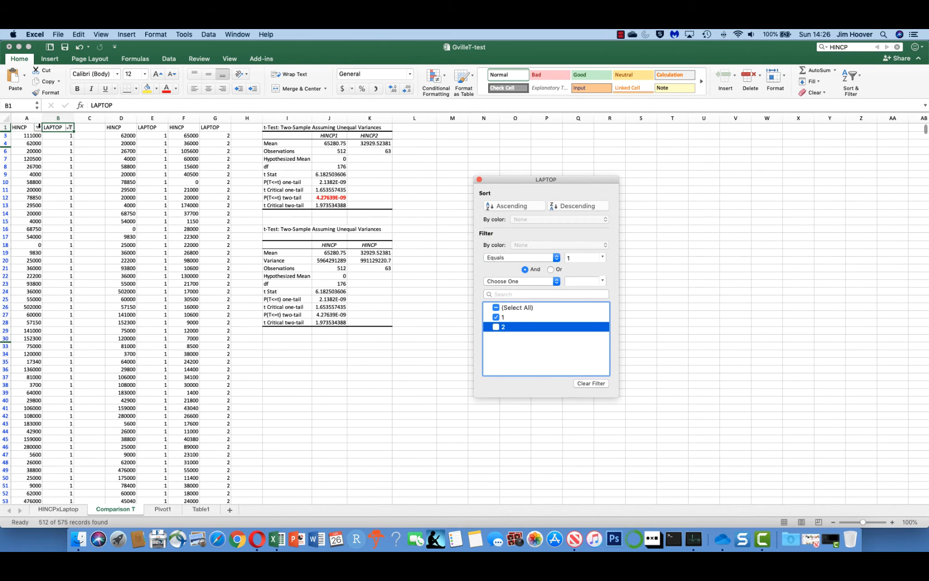
pyautogui.click(26, 119)
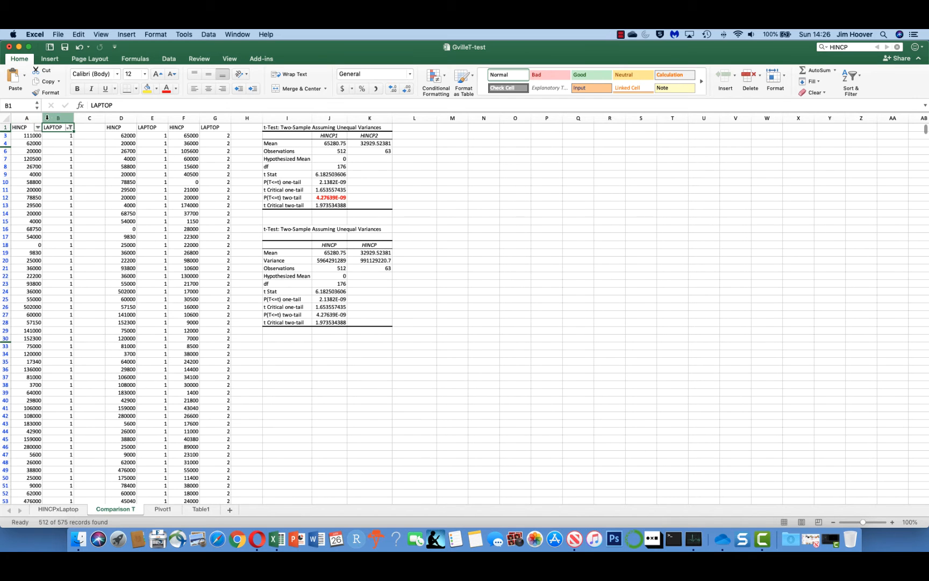
# - Try to paste the filtered HINCP and LAPTOP columns at cell D1, and undo the paste
pyautogui.moveTo(26, 118); pyautogui.dragTo(61, 116)
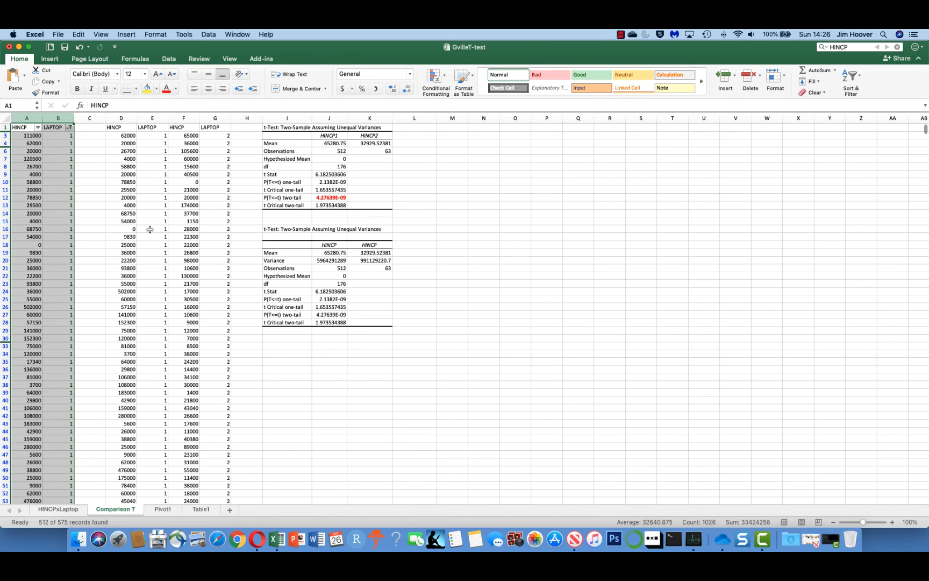
pyautogui.scroll(3, 151, 239)
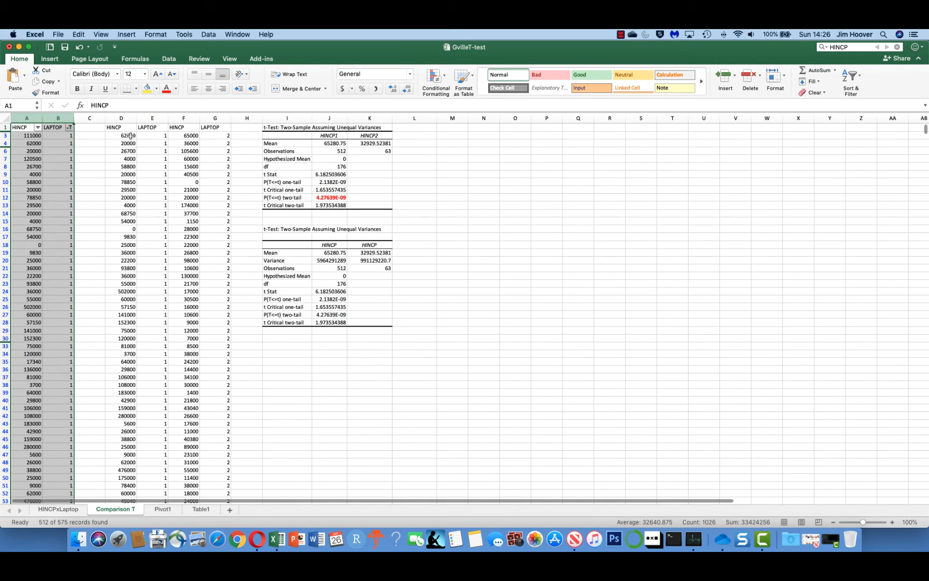
pyautogui.click(119, 125)
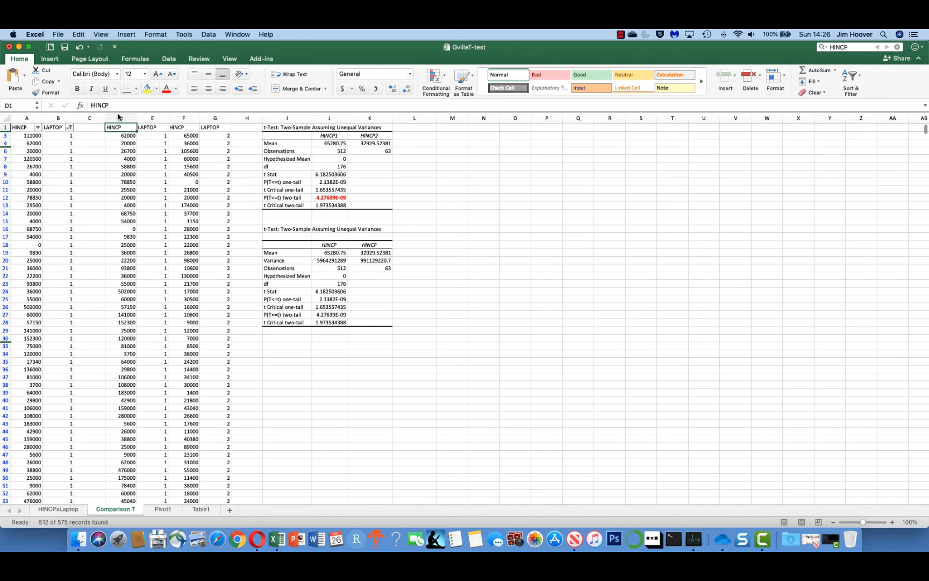
pyautogui.click(10, 76)
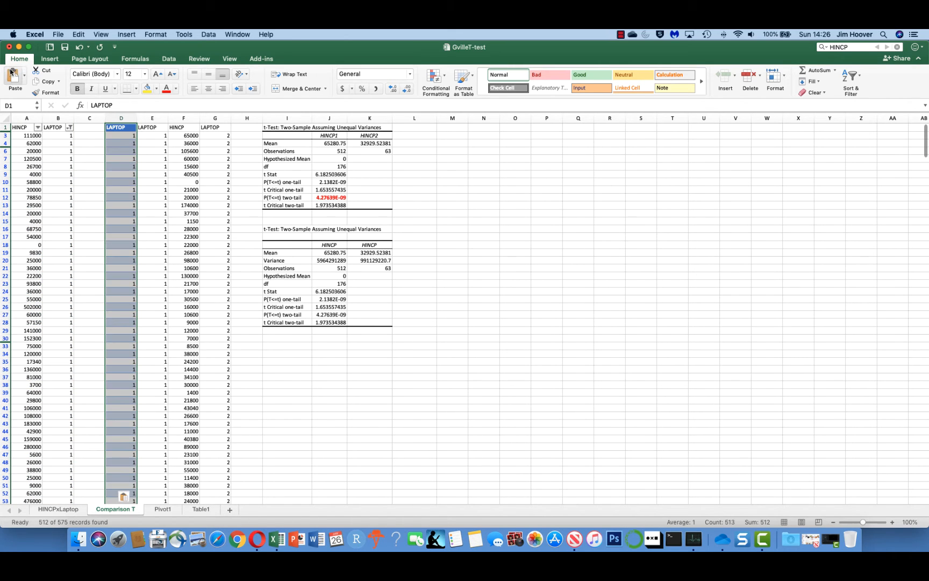
pyautogui.click(79, 47)
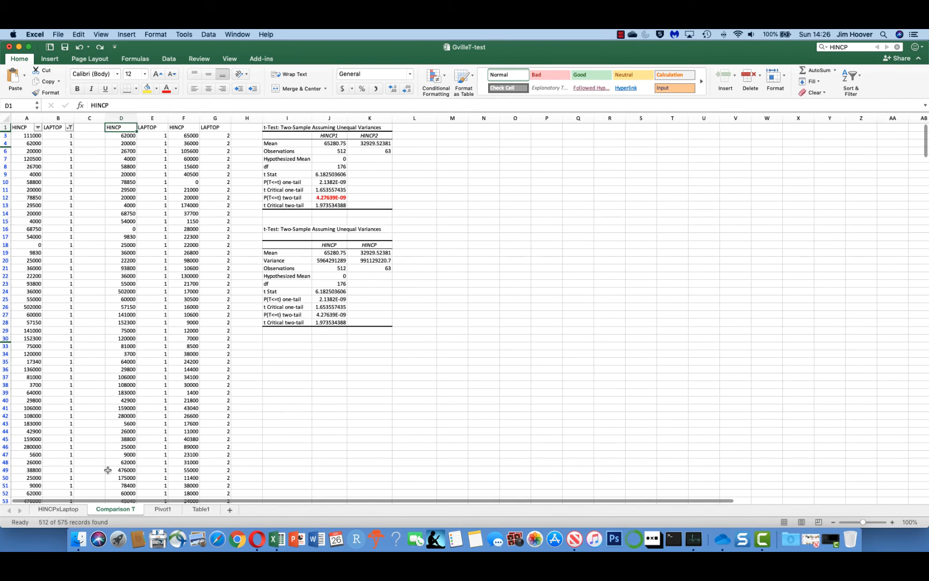
# - Copy the filtered HINCP and LAPTOP columns A and B and paste them into columns D and E
pyautogui.moveTo(27, 118); pyautogui.dragTo(56, 117)
pyautogui.click(48, 81)
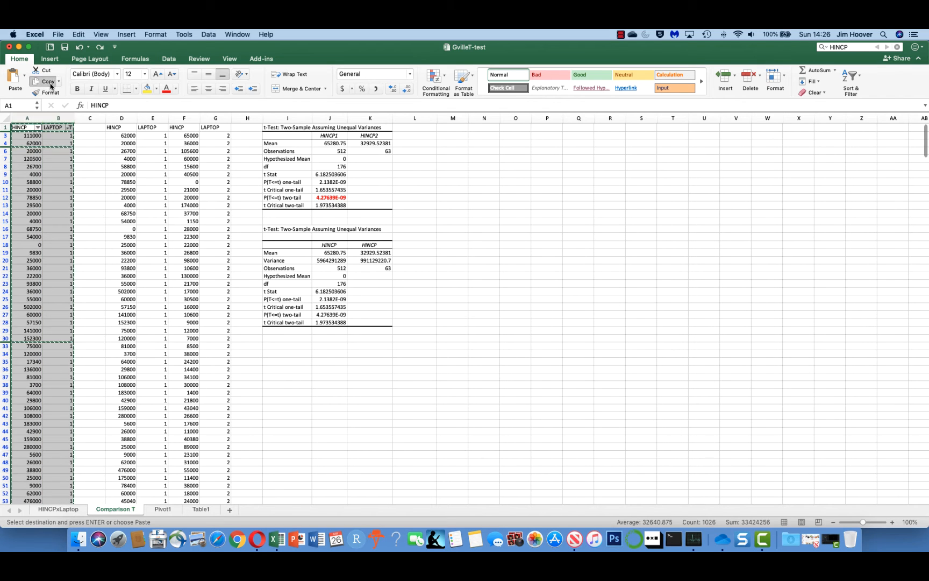
pyautogui.click(120, 118)
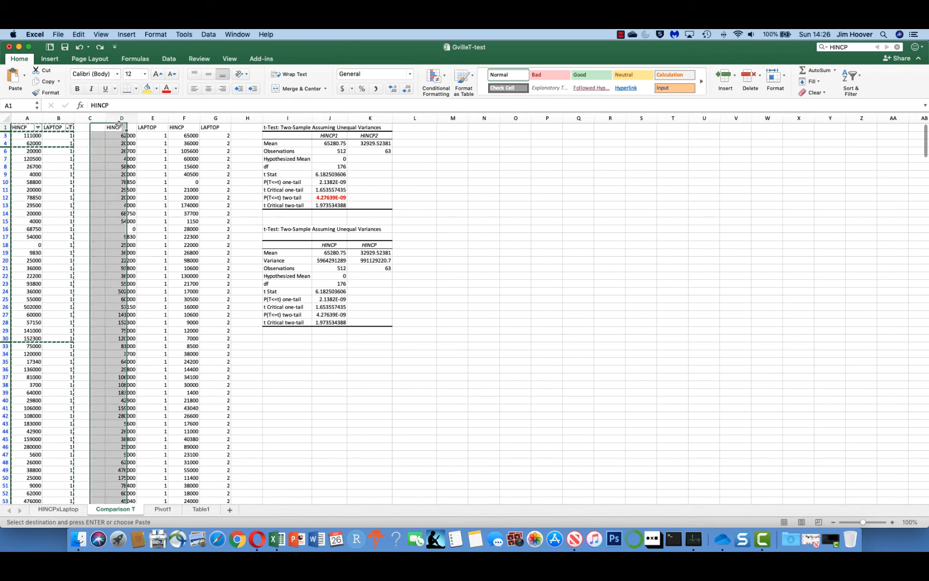
pyautogui.click(15, 76)
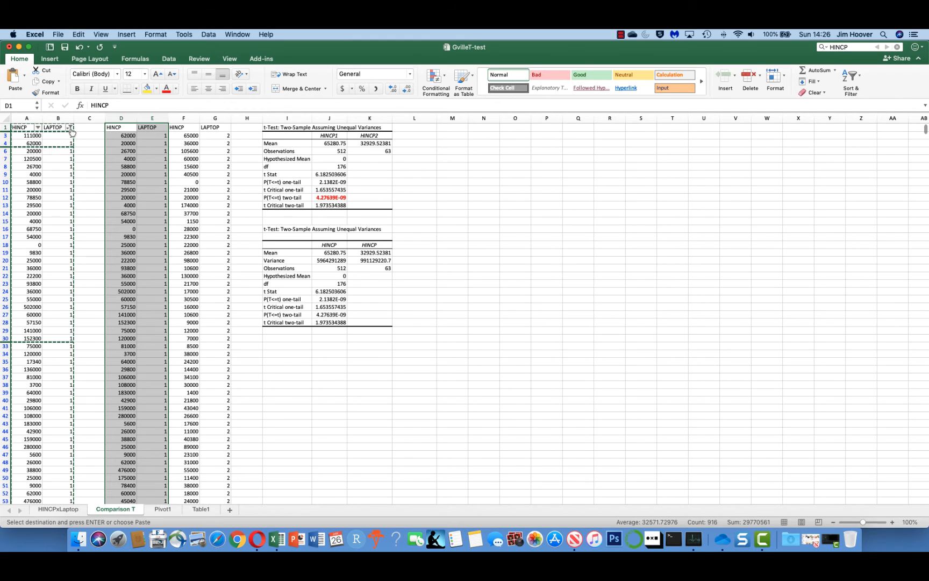
# - Change the LAPTOP filter in column B to show only rows with value 2
pyautogui.click(37, 128)
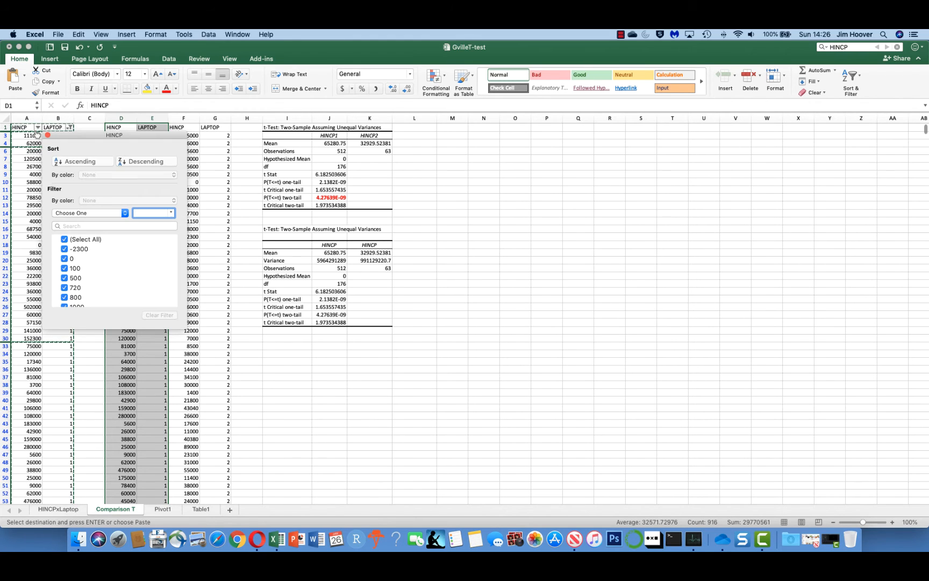
pyautogui.click(47, 135)
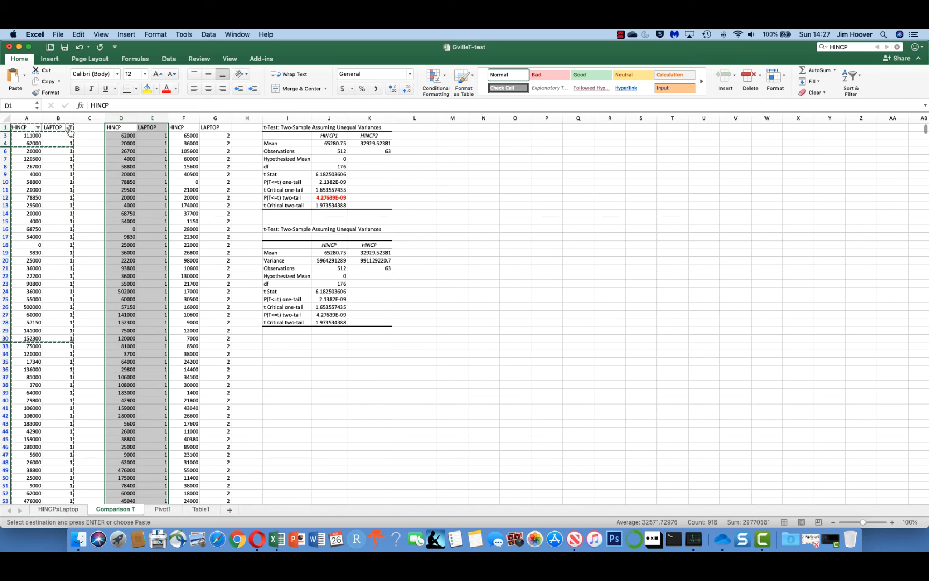
pyautogui.click(70, 127)
pyautogui.click(97, 283)
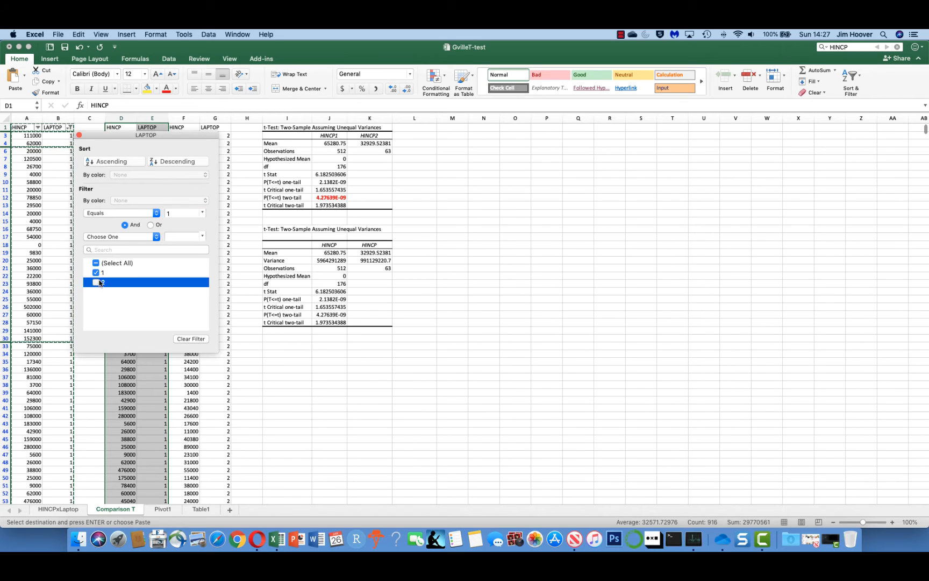
pyautogui.click(96, 248)
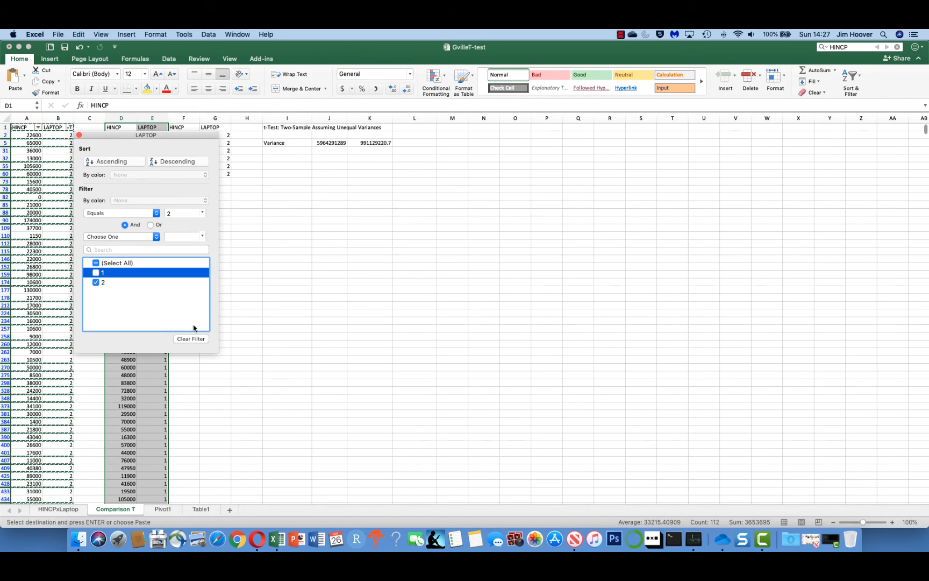
pyautogui.click(245, 292)
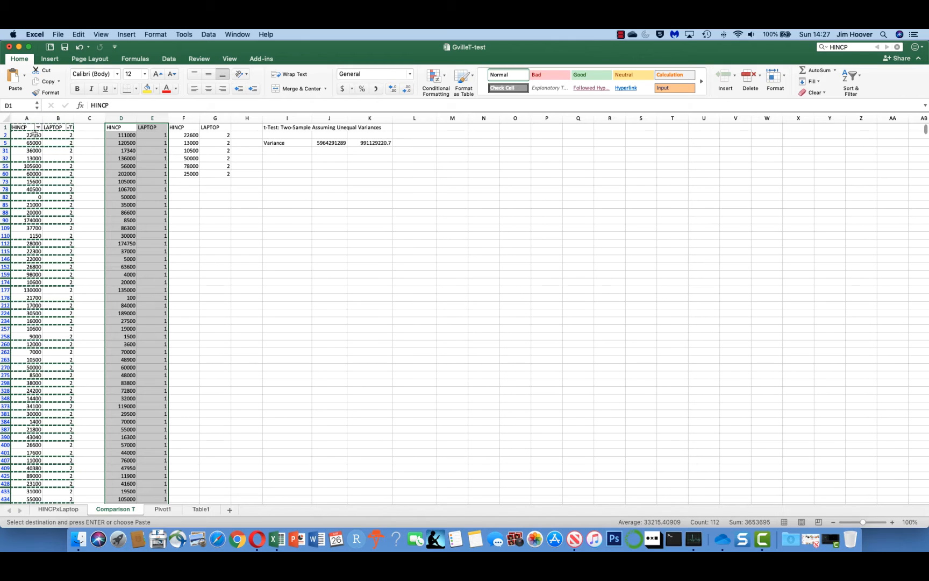
# - Copy the filtered columns A and B and paste them into columns F and G, starting at cell F1
pyautogui.click(24, 119)
pyautogui.moveTo(23, 119); pyautogui.dragTo(58, 119)
pyautogui.click(48, 81)
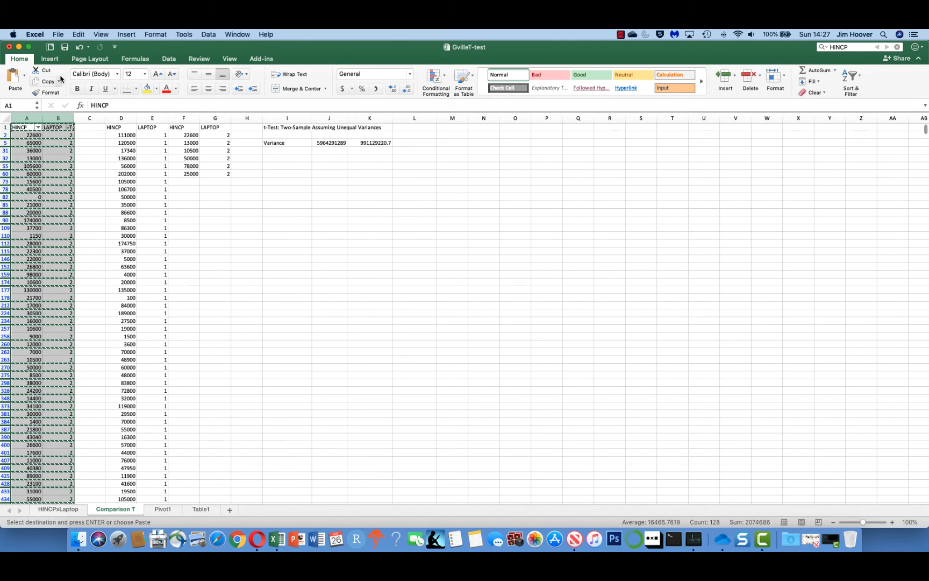
pyautogui.click(185, 118)
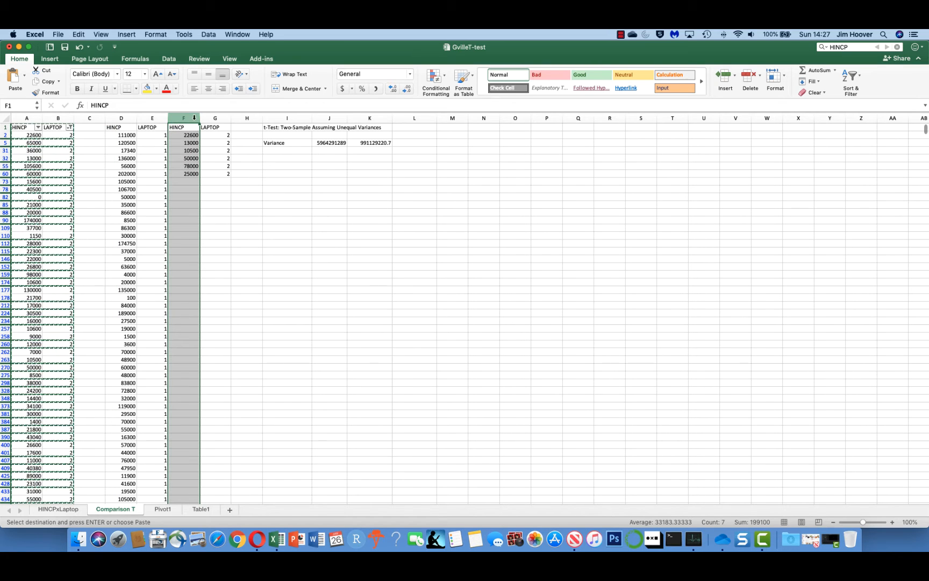
pyautogui.click(190, 127)
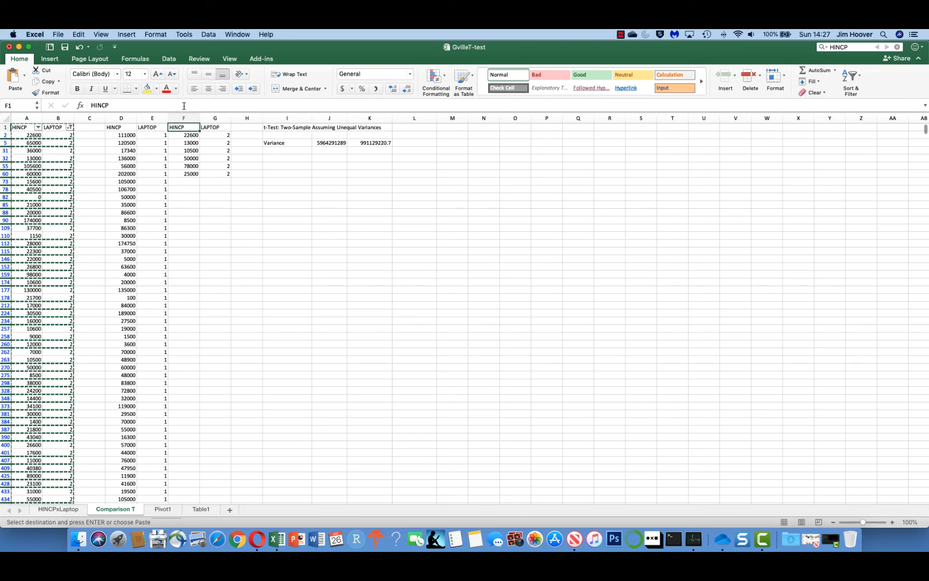
pyautogui.click(14, 77)
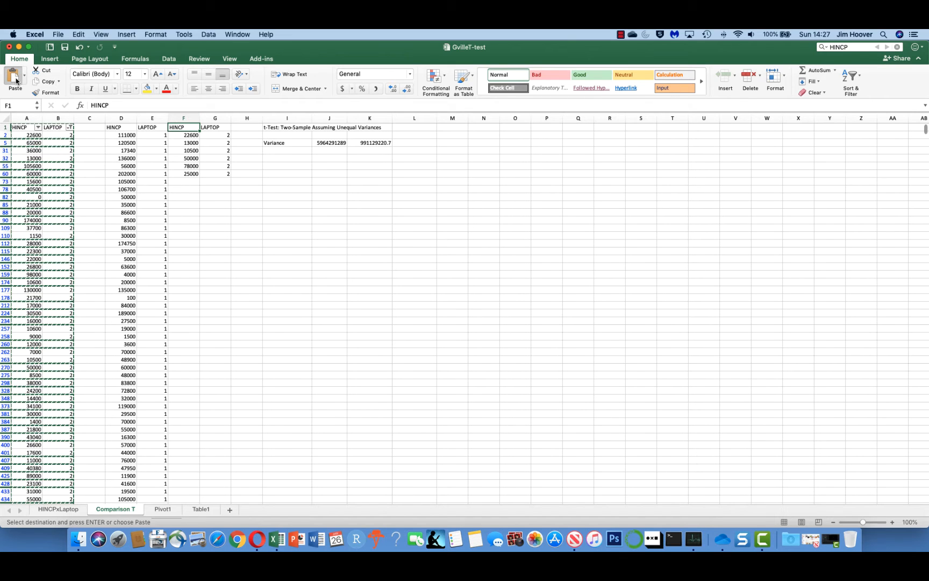
# - Include LAPTOP value 1 in the column B filter again and remove the filters from columns A and B
pyautogui.click(70, 127)
pyautogui.click(97, 272)
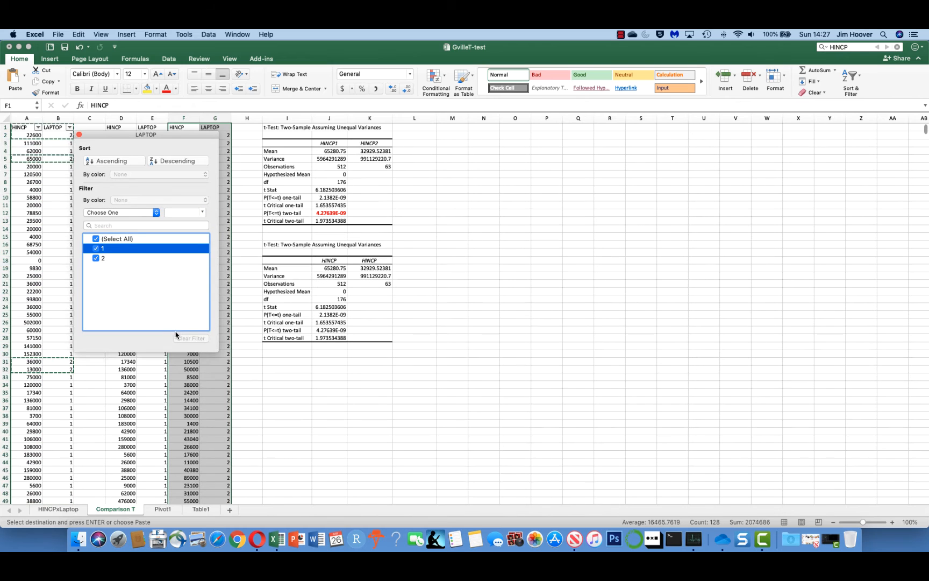
pyautogui.click(80, 135)
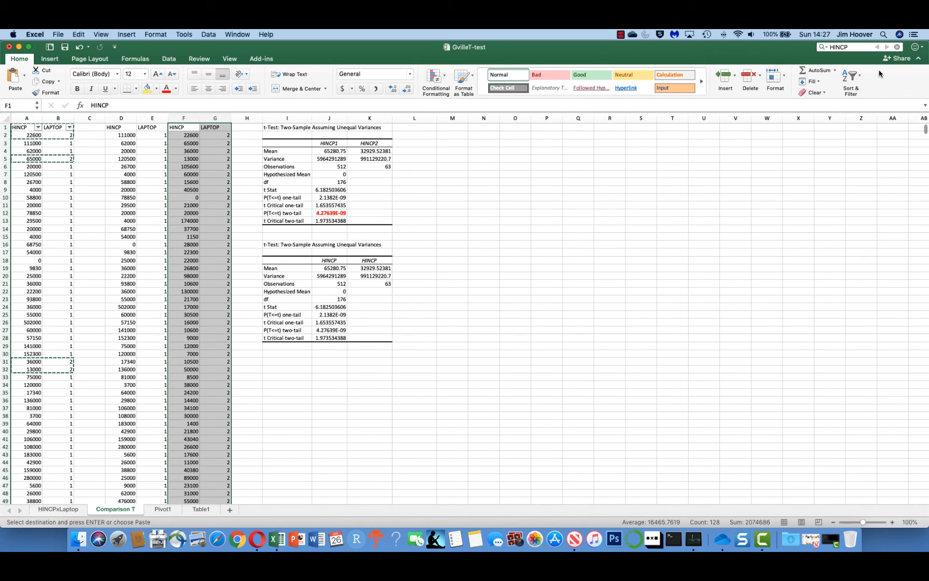
pyautogui.click(851, 77)
pyautogui.click(857, 134)
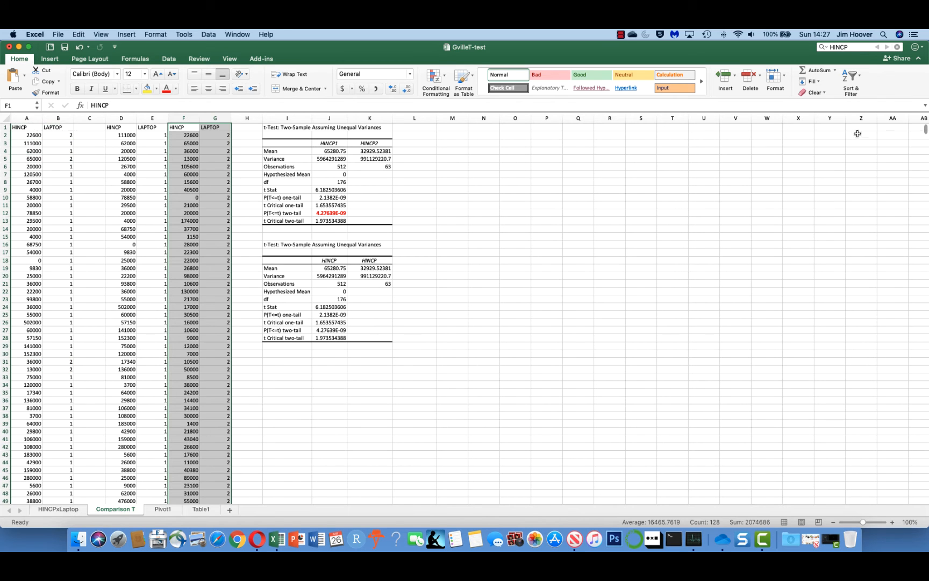
# - Rename the header in cell D1 as HINCP1 and the header in cell F1 as HINCP2
pyautogui.click(136, 135)
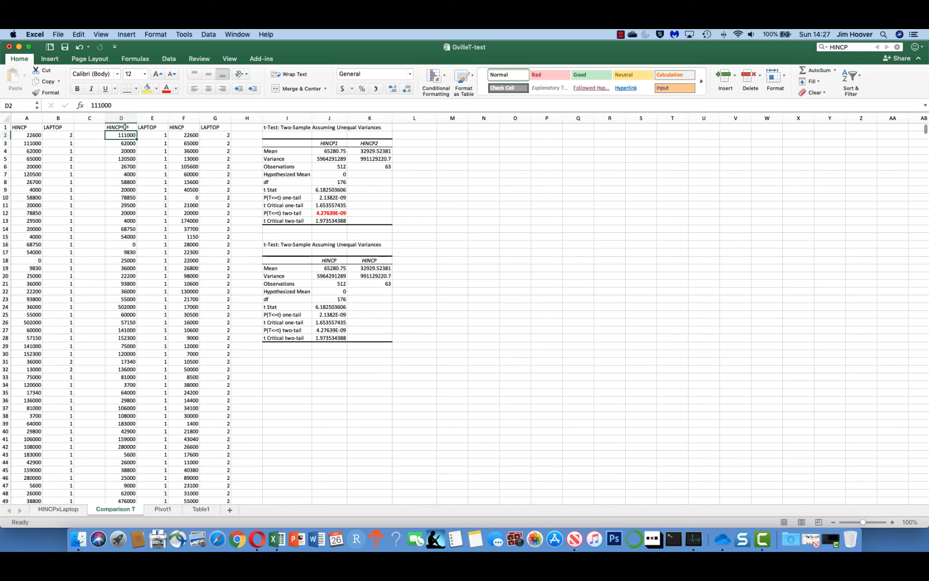
pyautogui.click(125, 127)
pyautogui.click(160, 104)
pyautogui.write('1')
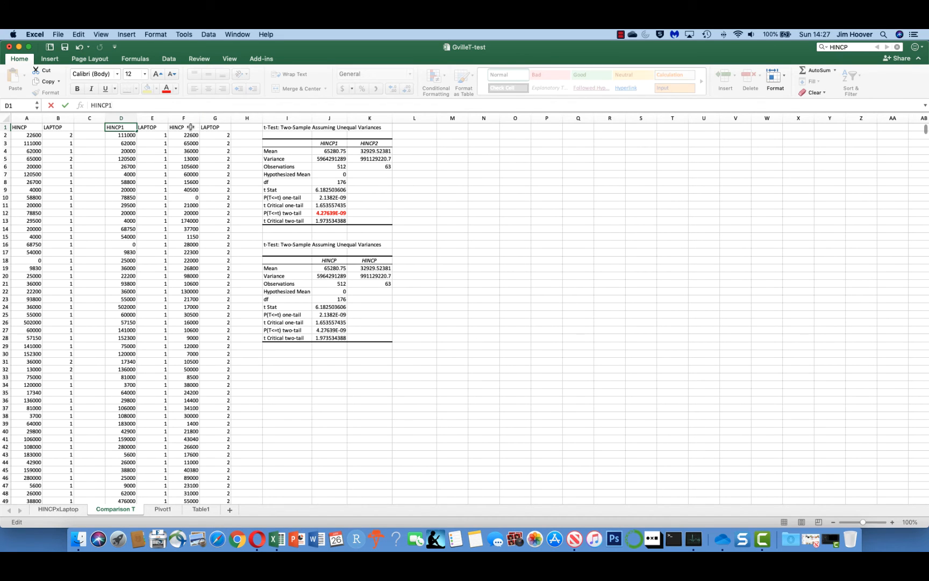
pyautogui.click(187, 127)
pyautogui.click(126, 106)
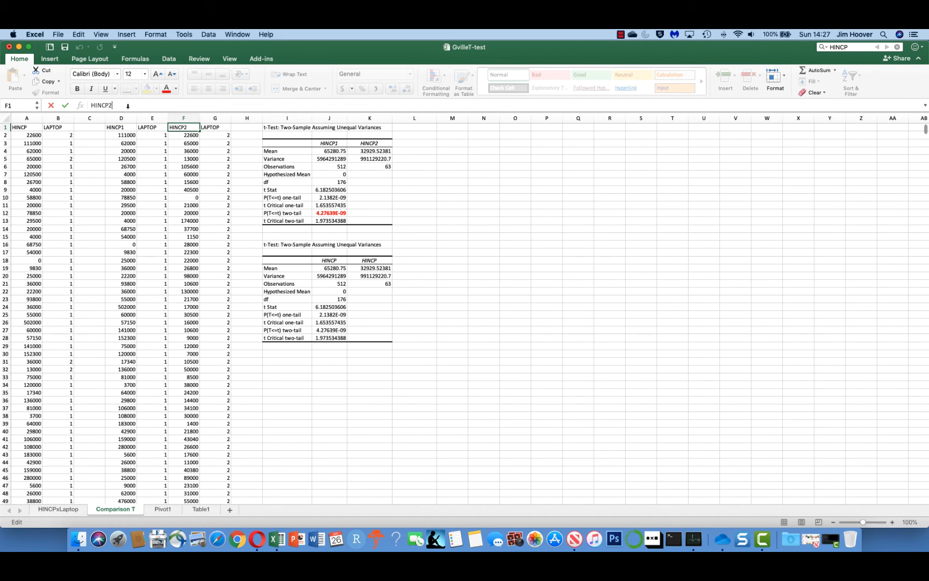
pyautogui.write('2')
pyautogui.click(228, 184)
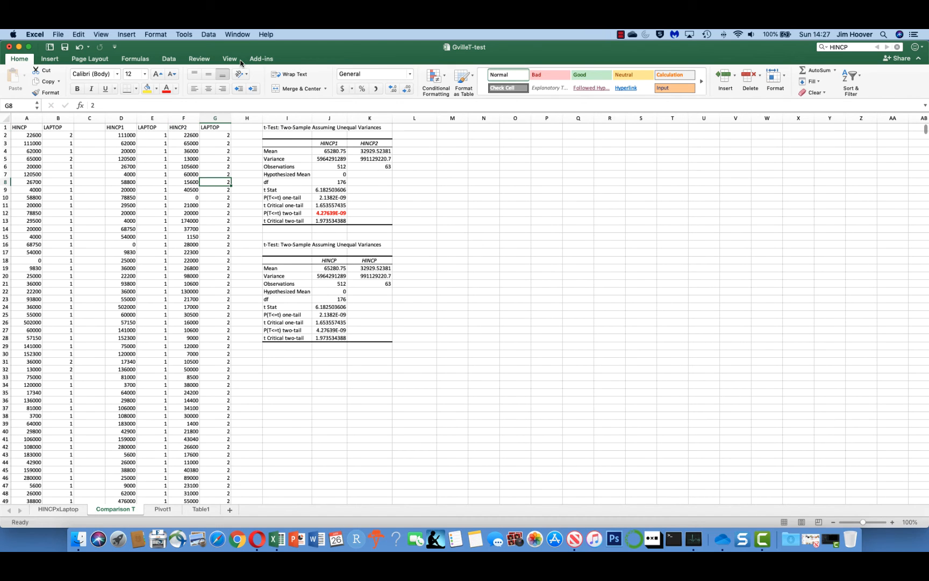
# - Start the t-Test: Two-Sample Assuming Unequal Variances data analysis and move its dialog clear of the data and existing results
pyautogui.click(168, 60)
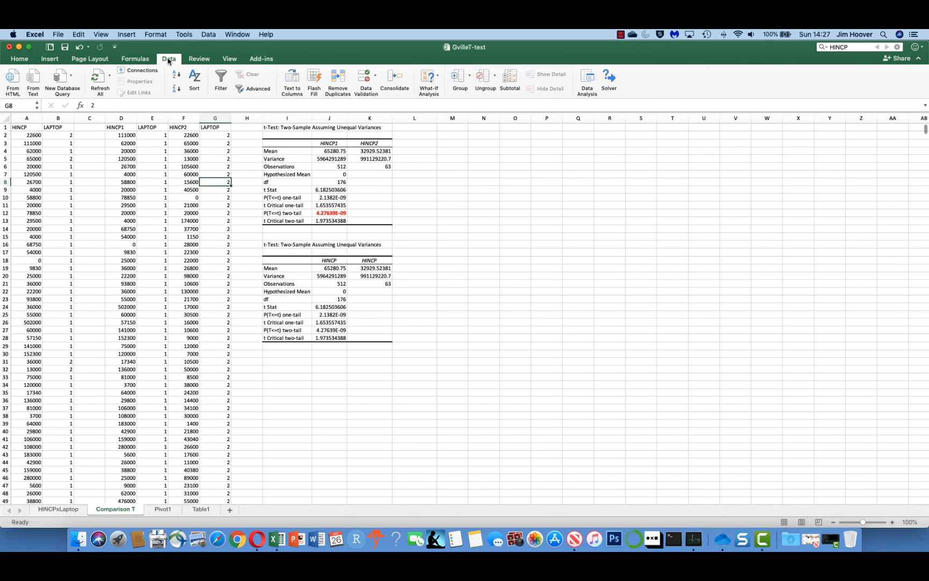
pyautogui.click(587, 79)
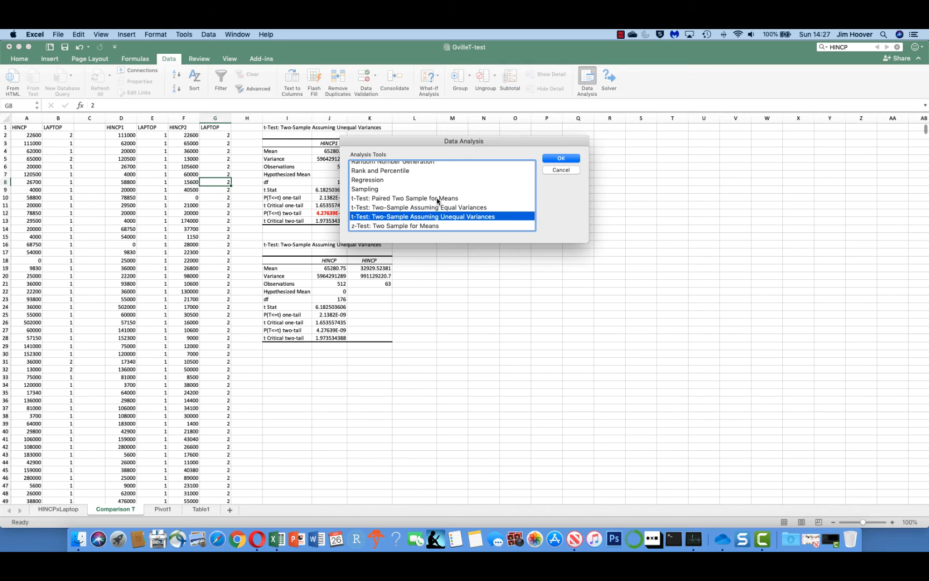
pyautogui.scroll(5, 437, 201)
pyautogui.scroll(-5, 438, 201)
pyautogui.scroll(1, 437, 201)
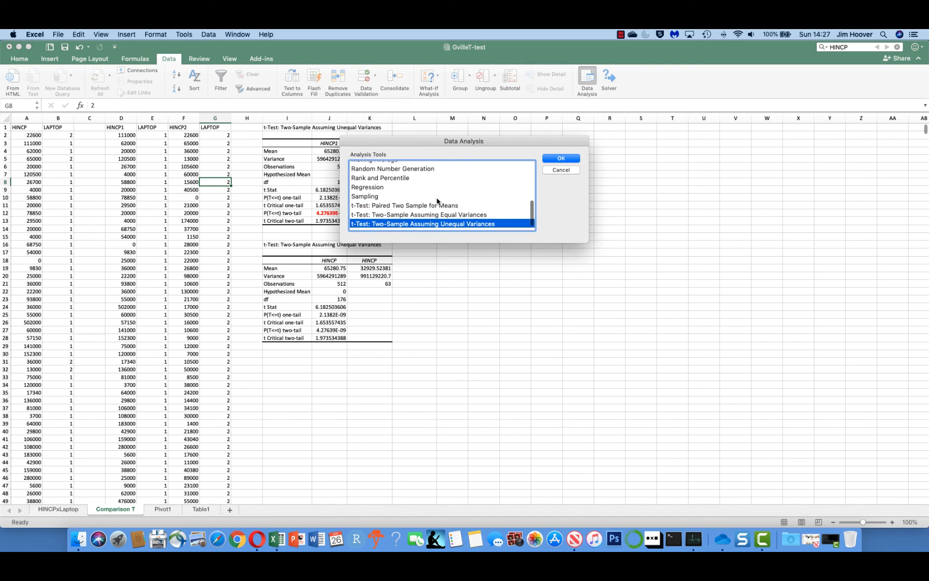
pyautogui.scroll(-1, 437, 201)
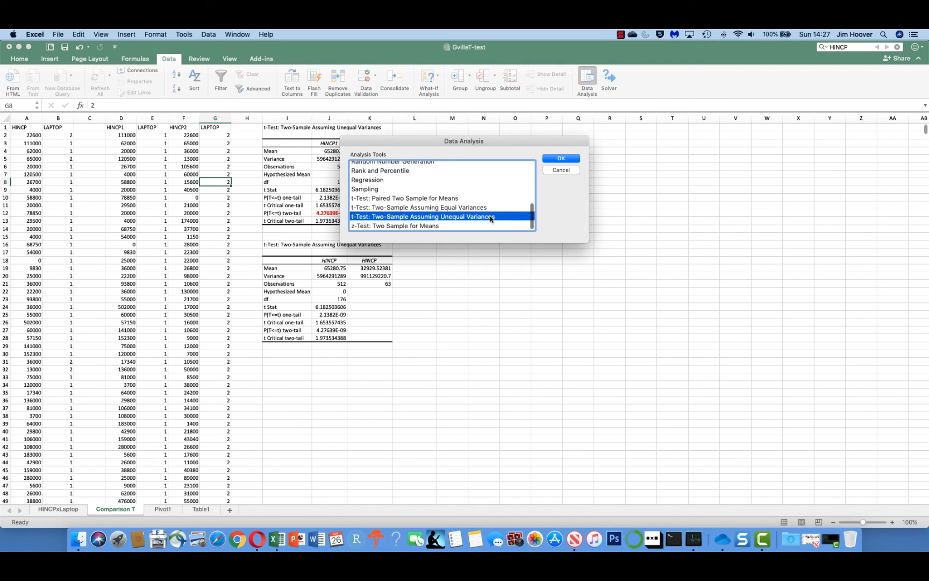
pyautogui.click(560, 158)
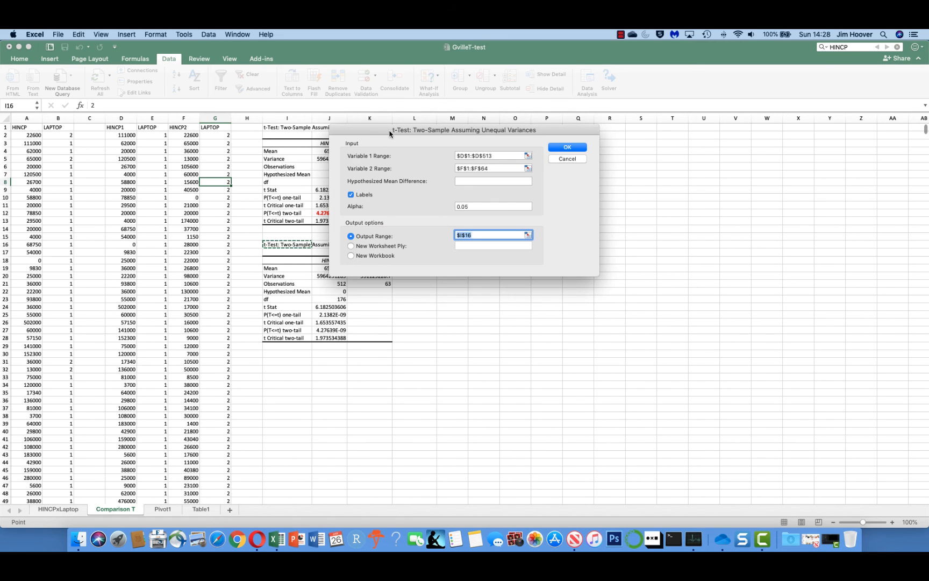
pyautogui.moveTo(390, 133); pyautogui.dragTo(563, 169)
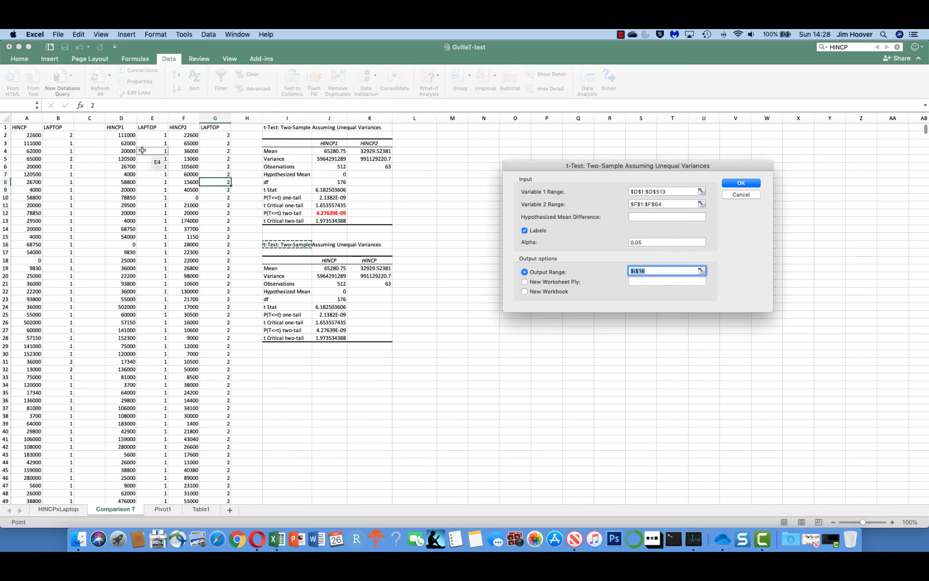
# - Reselect the HINCP1 data with its header, D1:D513, as the Variable 1 range of the t-test
pyautogui.click(127, 128)
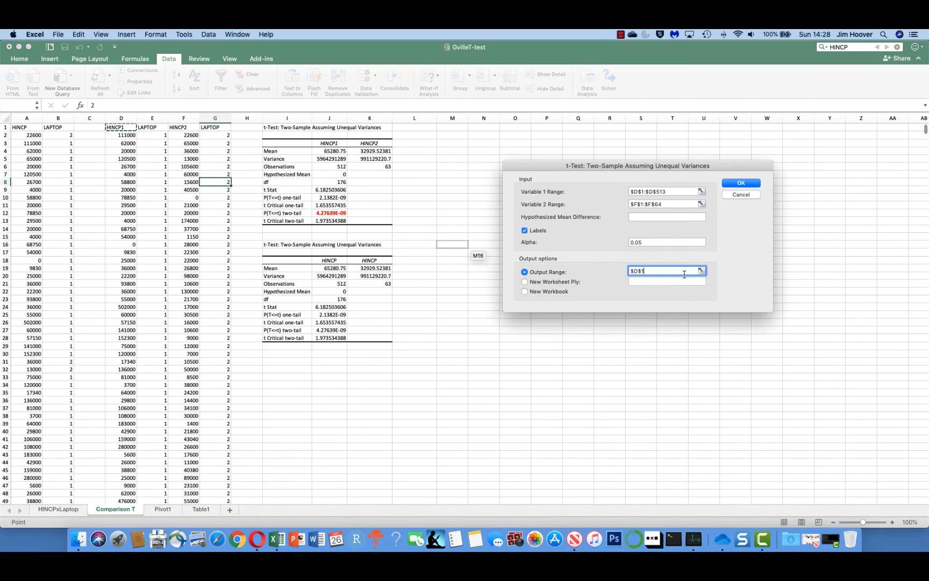
pyautogui.click(673, 193)
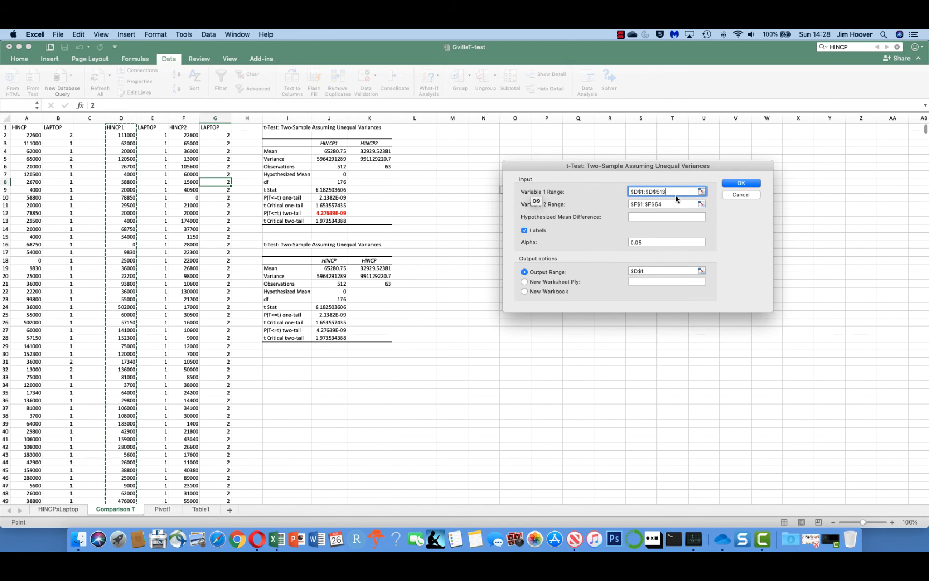
pyautogui.moveTo(675, 193); pyautogui.dragTo(556, 182)
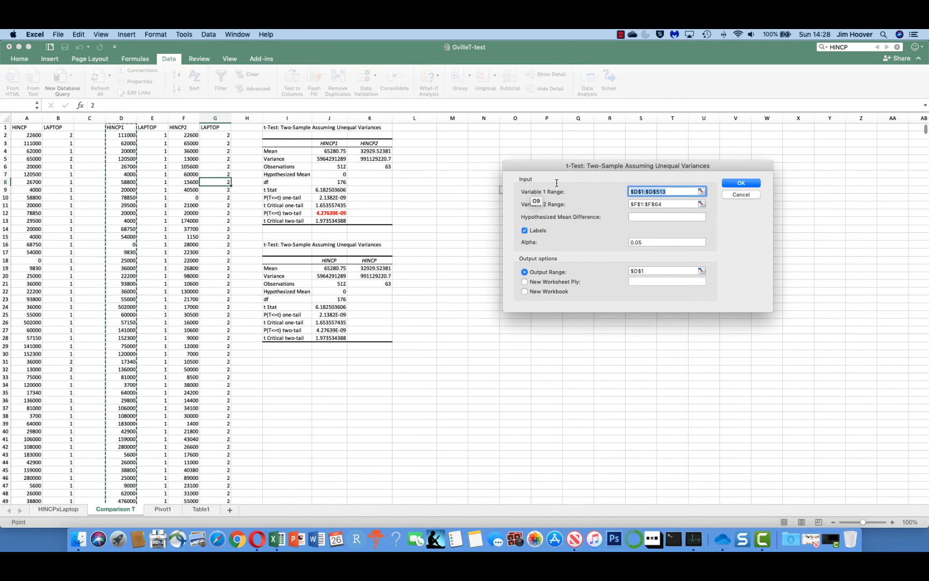
pyautogui.press('BackSpace')
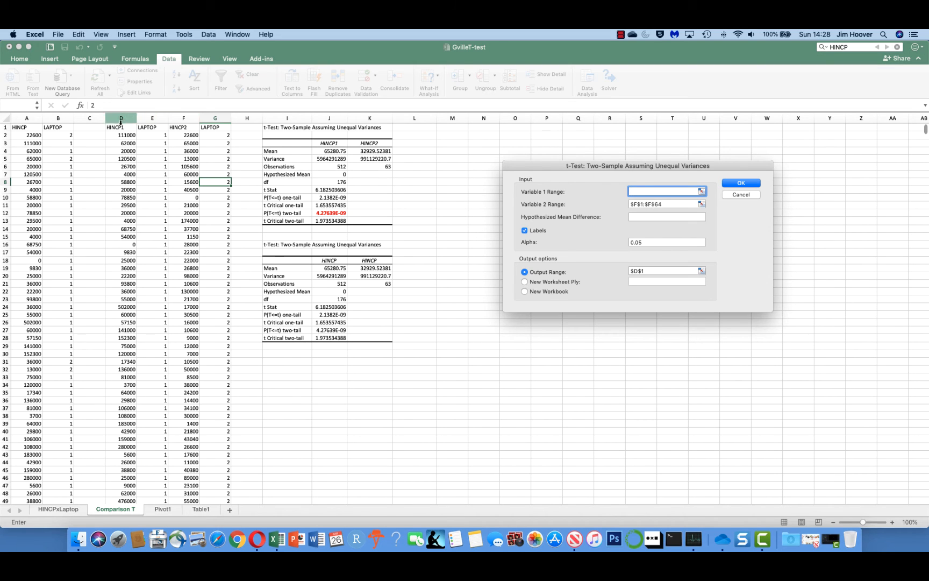
pyautogui.click(118, 127)
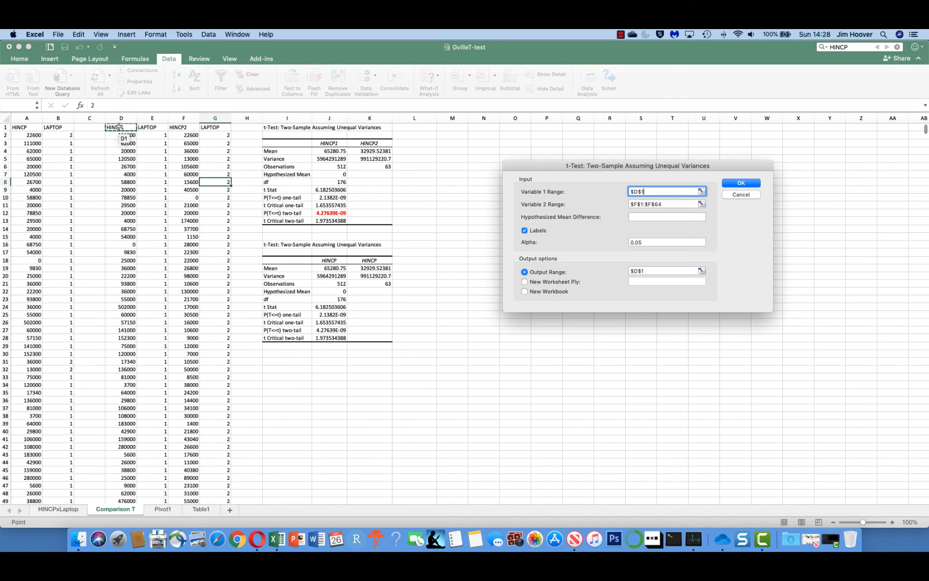
pyautogui.press('super+shift+Down')
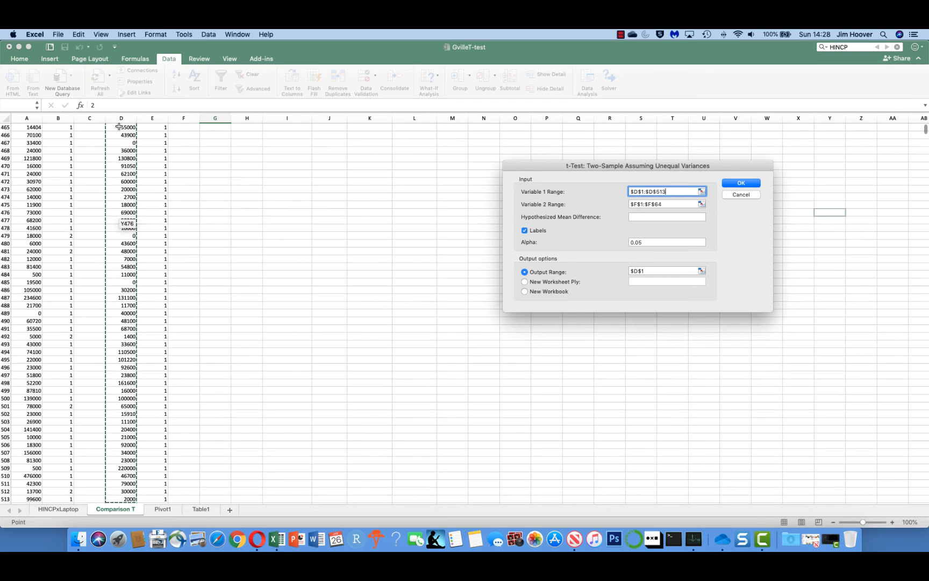
# - Reselect the HINCP2 data with its header, F1:F64, as the Variable 2 range of the t-test
pyautogui.click(667, 204)
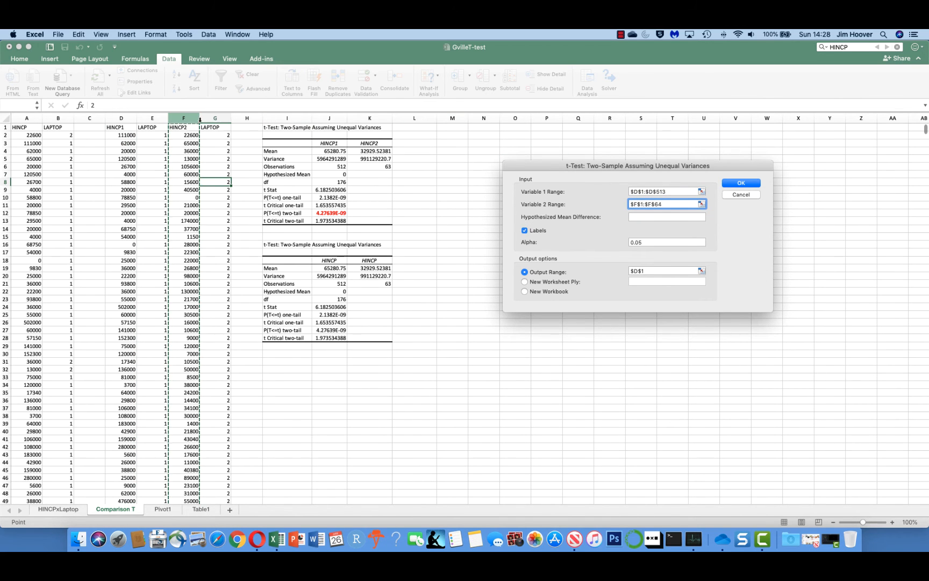
pyautogui.moveTo(670, 205); pyautogui.dragTo(628, 203)
pyautogui.press('BackSpace')
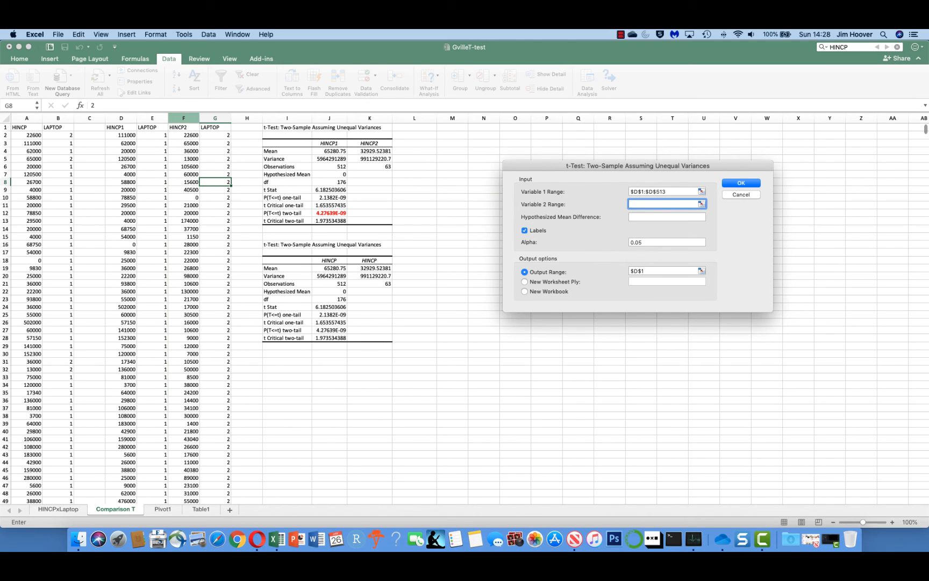
pyautogui.click(189, 127)
pyautogui.press('super+shift+Down')
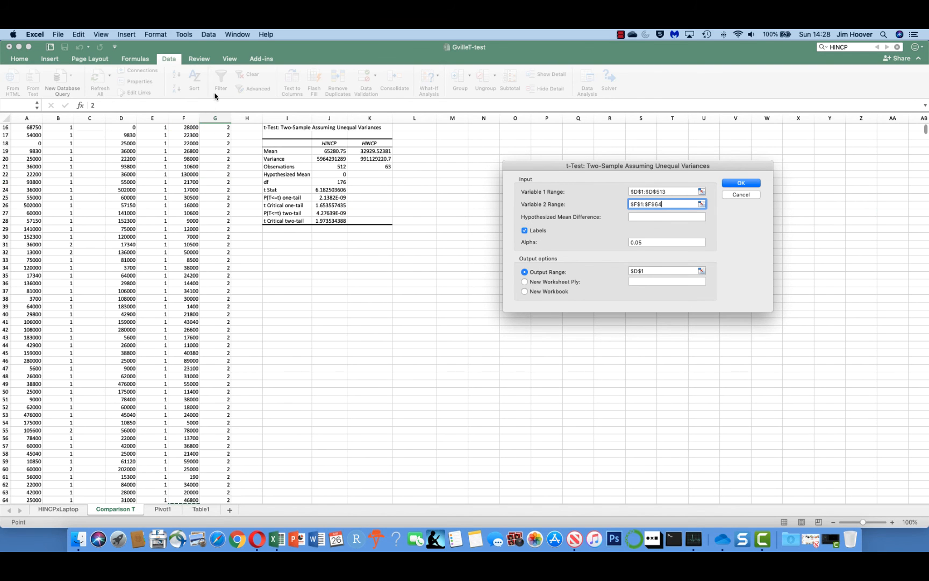
# - Set the output range to cell I31, below the existing result tables, and run the t-test
pyautogui.click(660, 270)
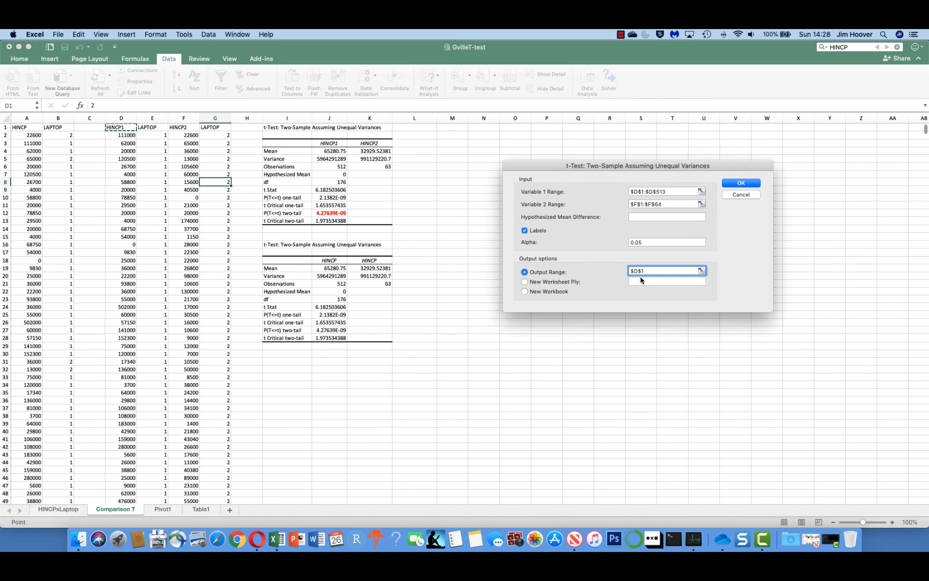
pyautogui.press('BackSpace')
pyautogui.press('BackSpace')
pyautogui.press('BackSpace')
pyautogui.press('BackSpace')
pyautogui.click(288, 360)
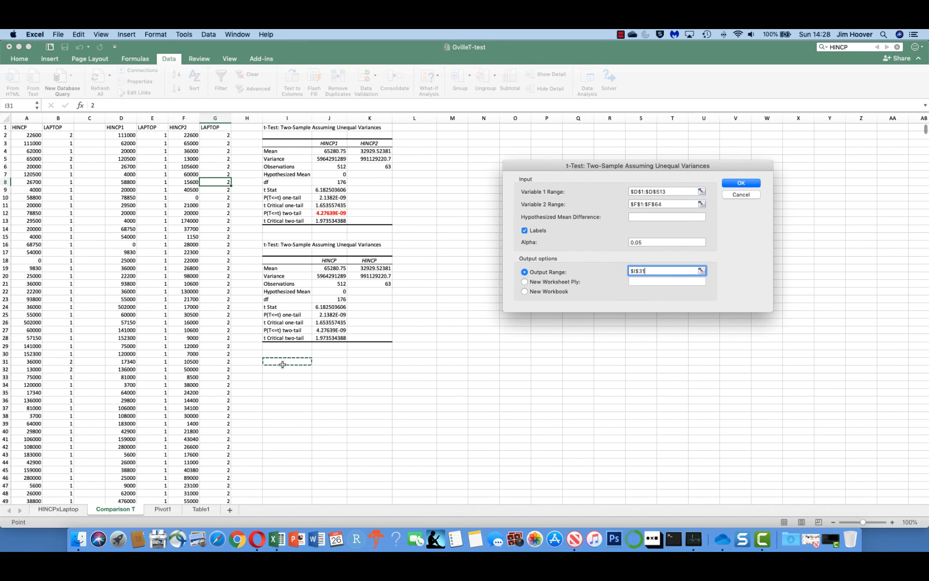
pyautogui.click(740, 183)
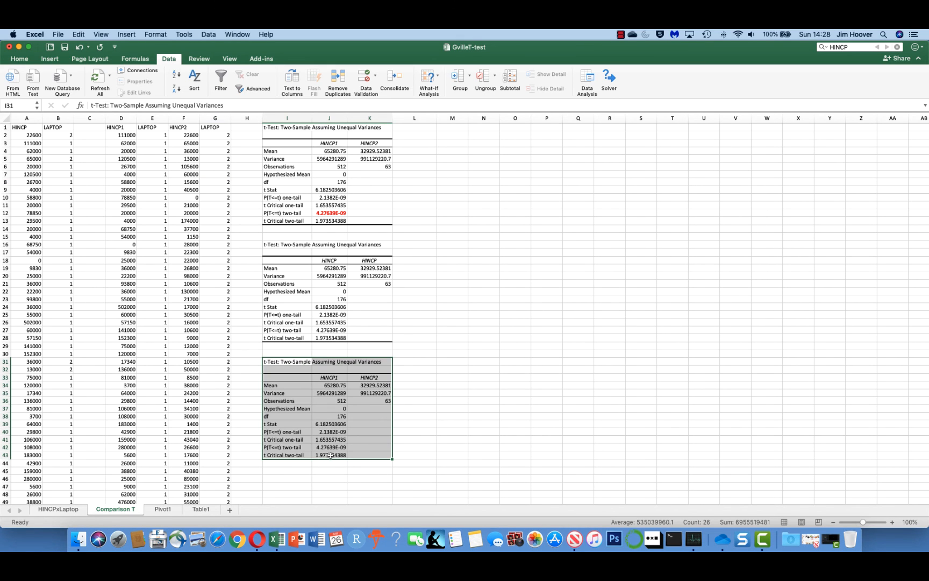
# - Examine the two-tail P value in row 42 of the new t-test table
pyautogui.click(291, 447)
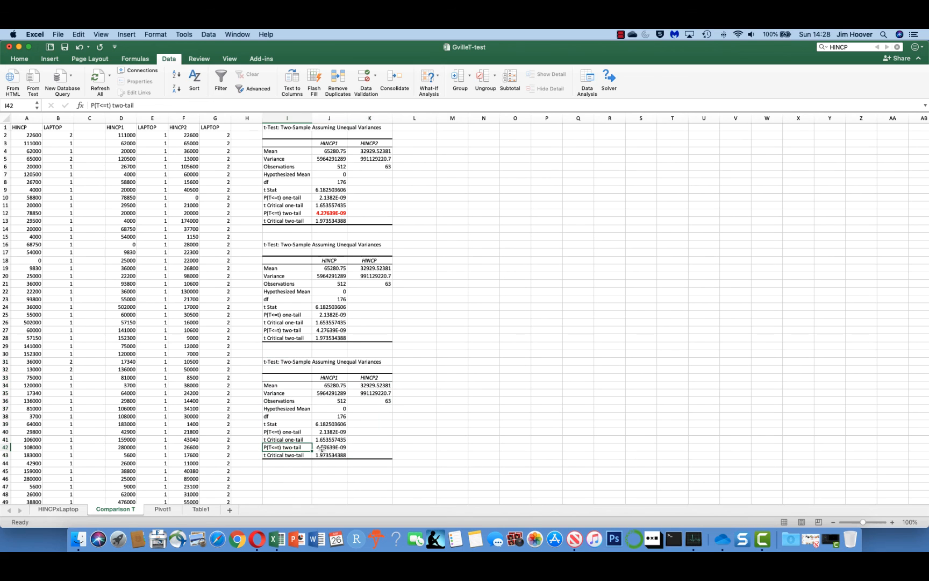
pyautogui.click(329, 447)
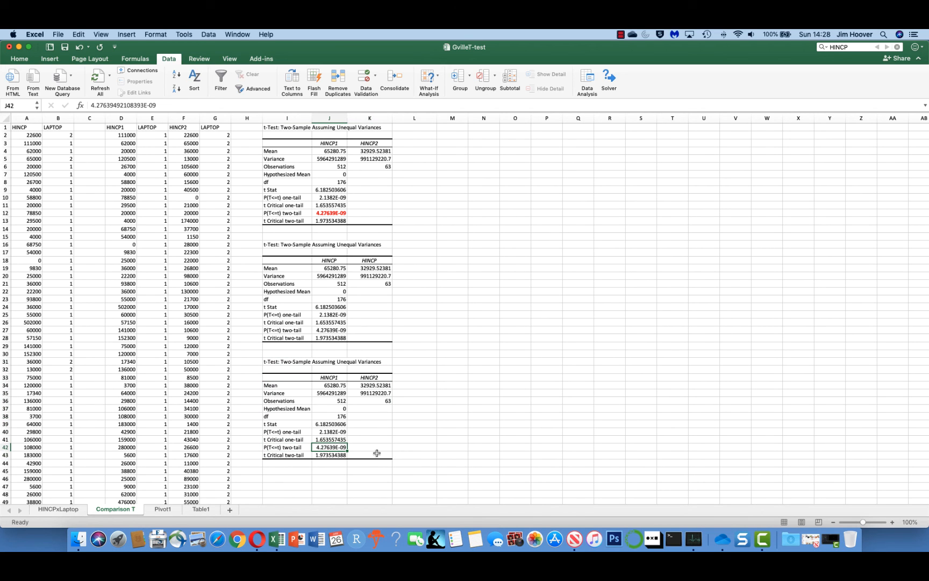